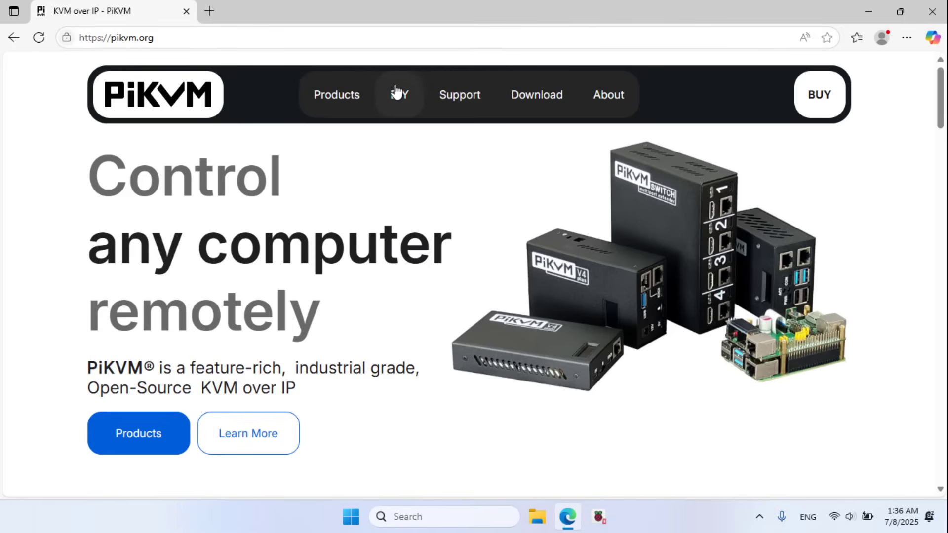
# Step: Open the DIY PiKVM V2 assembly guide and highlight its microSD card and Raspberry Pi requirements
pyautogui.click(405, 101)
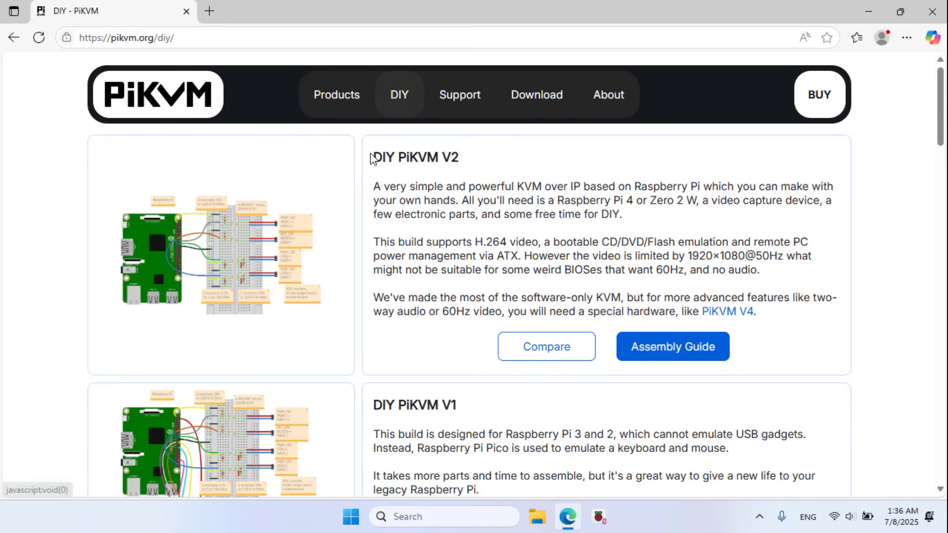
pyautogui.moveTo(372, 157); pyautogui.dragTo(445, 161)
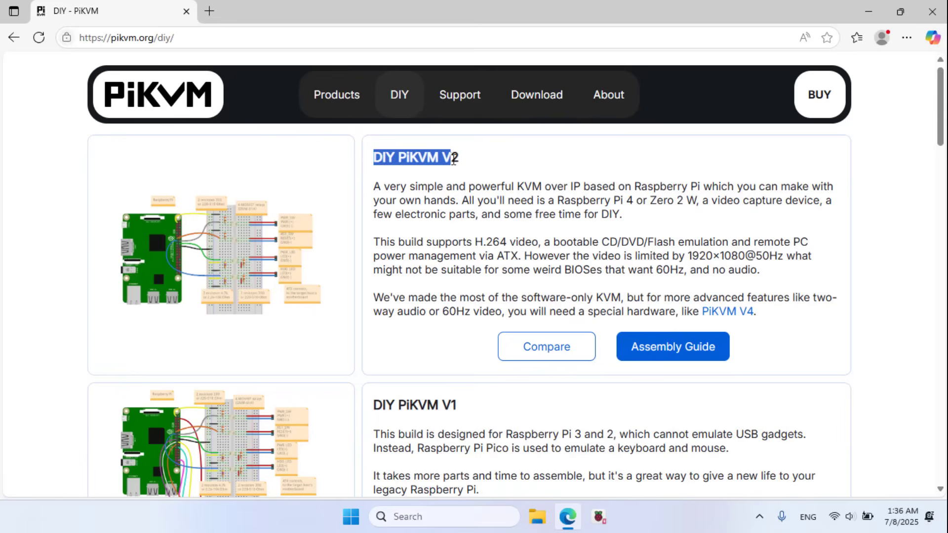
pyautogui.click(472, 340)
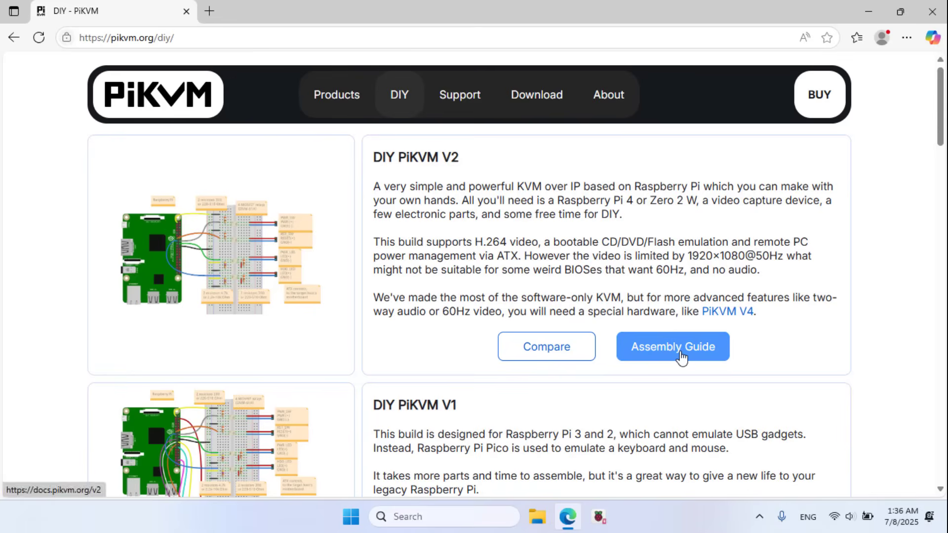
pyautogui.click(680, 357)
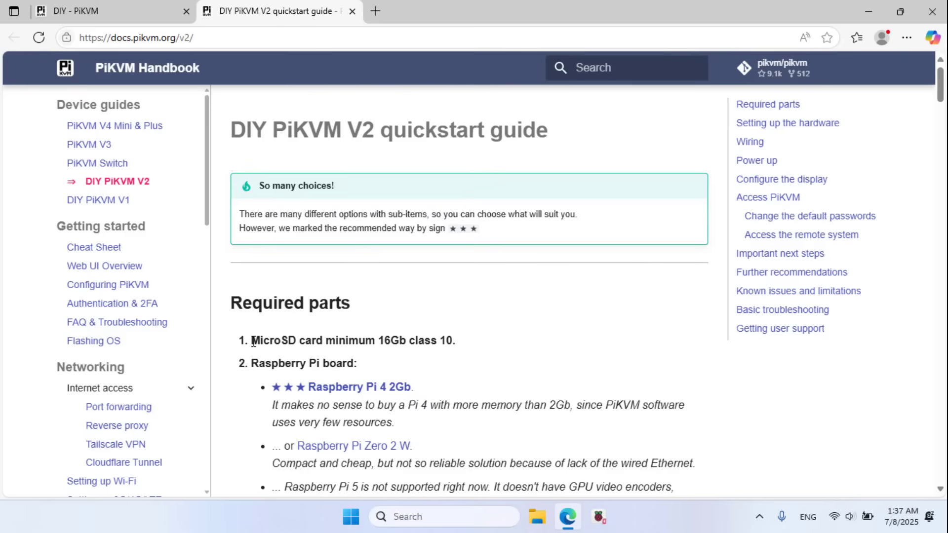
pyautogui.moveTo(255, 341); pyautogui.dragTo(457, 345)
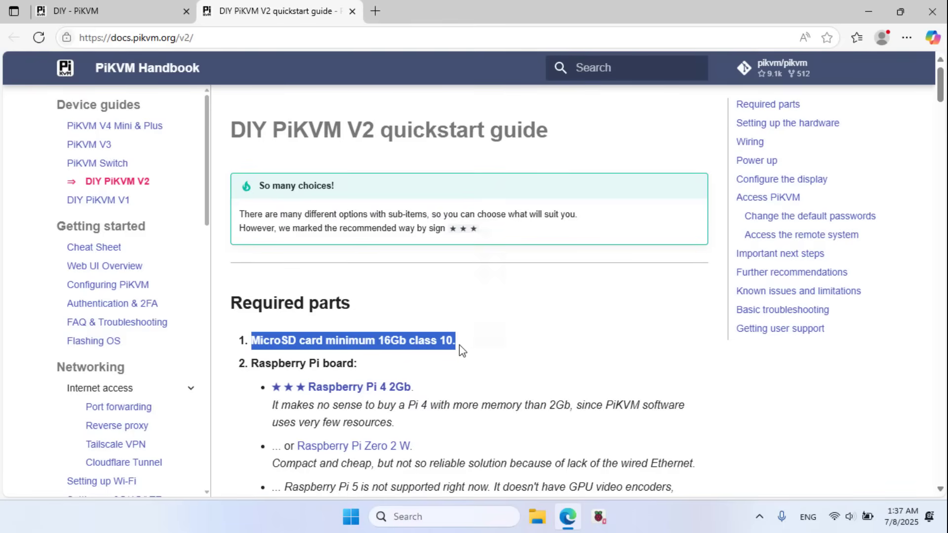
pyautogui.moveTo(252, 363); pyautogui.dragTo(360, 361)
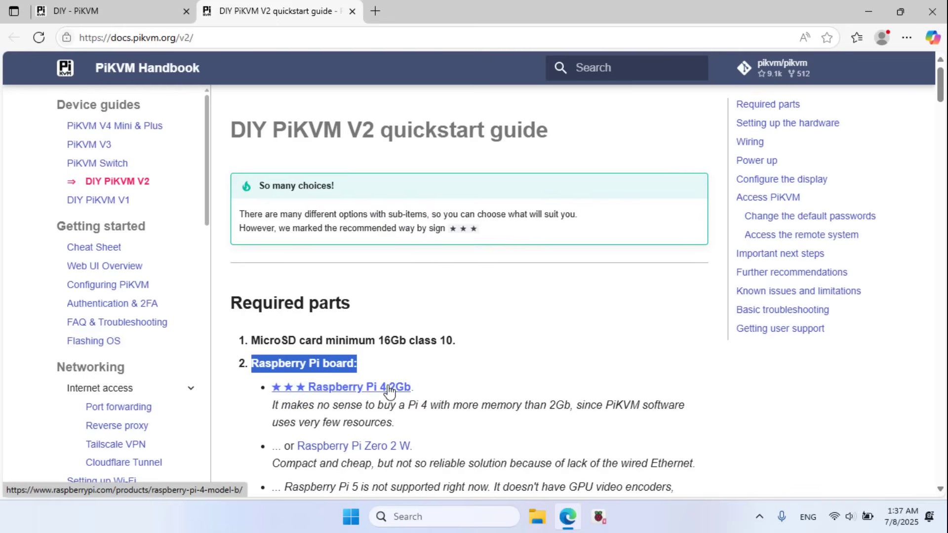
# Step: Jump to the guide's Setting up the hardware section
pyautogui.click(797, 131)
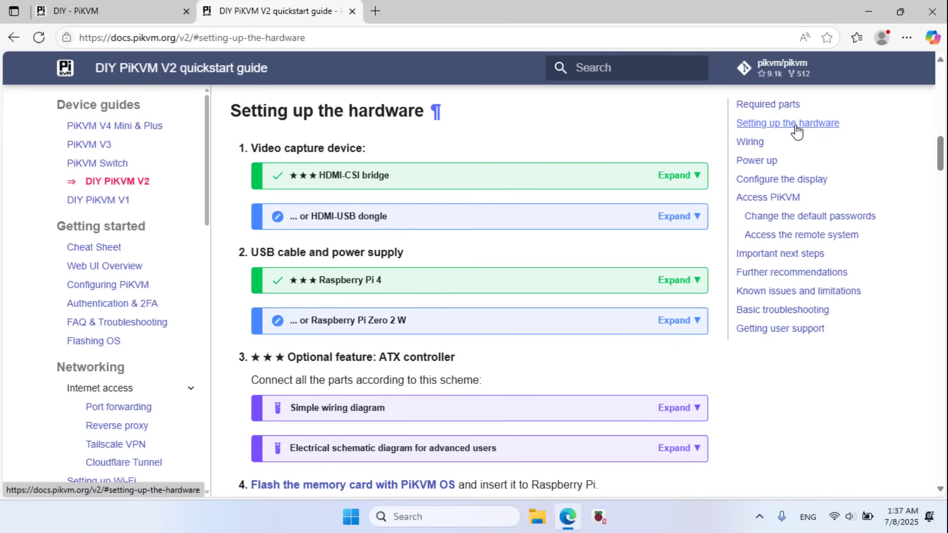
pyautogui.scroll(-1, 941, 161)
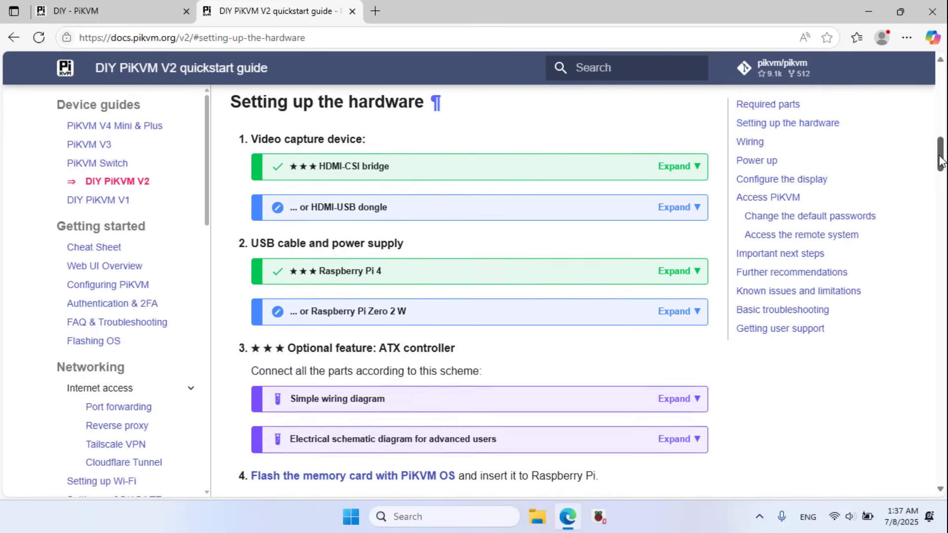
pyautogui.scroll(-3, 940, 160)
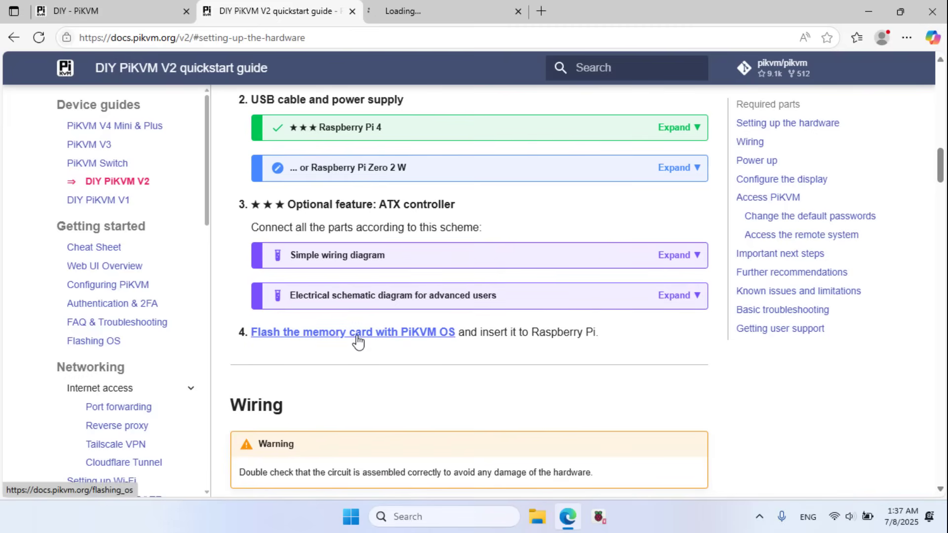
# Step: Download the Raspberry Pi 4 HDMI-USB dongle image, then launch Raspberry Pi Imager
pyautogui.click(412, 9)
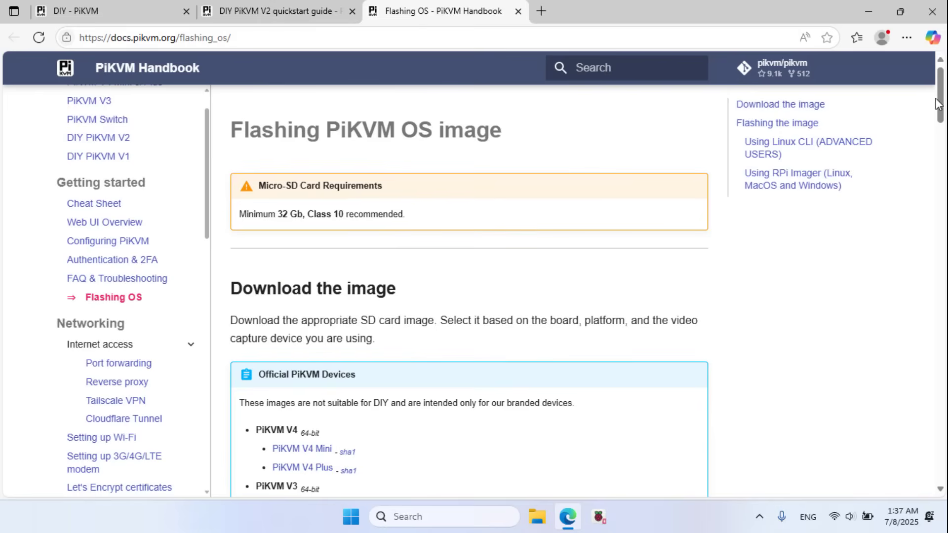
pyautogui.scroll(-2, 938, 104)
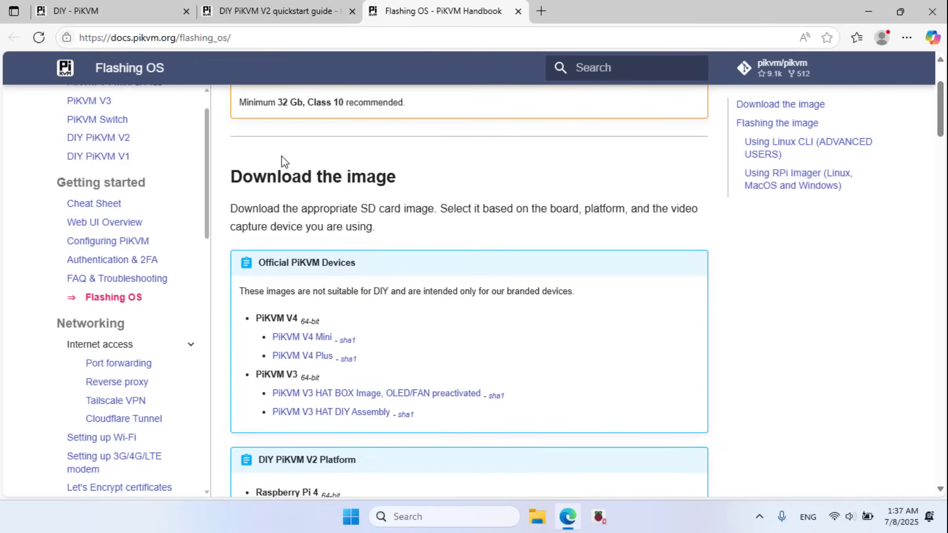
pyautogui.moveTo(242, 177); pyautogui.dragTo(389, 183)
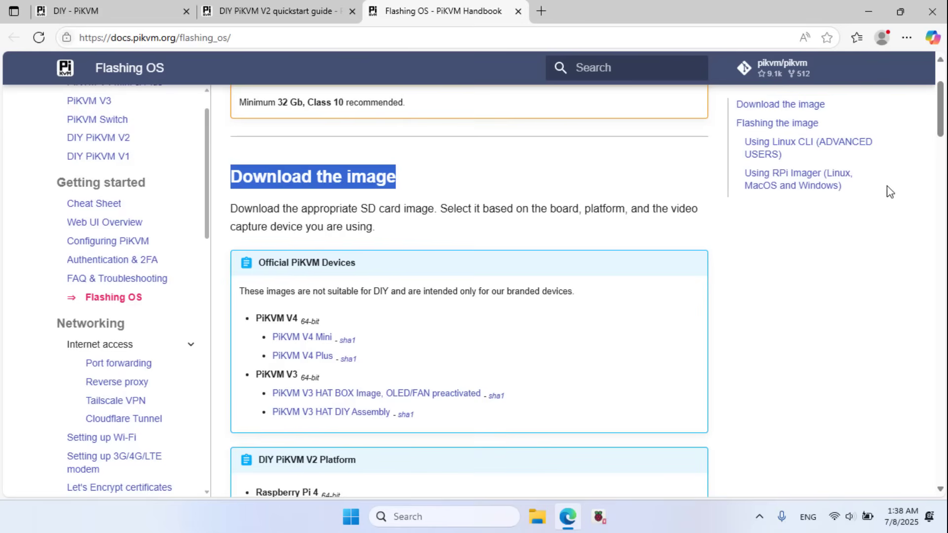
pyautogui.moveTo(939, 127); pyautogui.dragTo(939, 148)
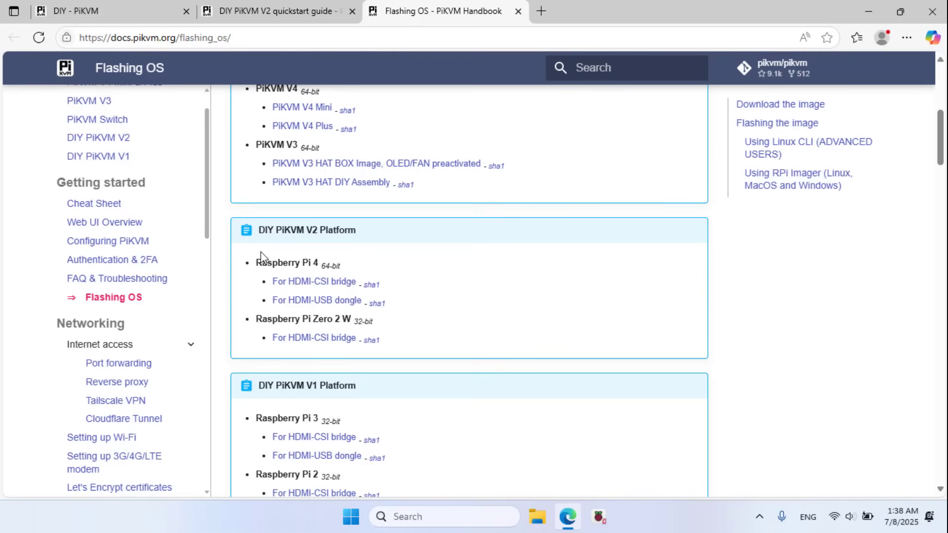
pyautogui.middleClick(334, 307)
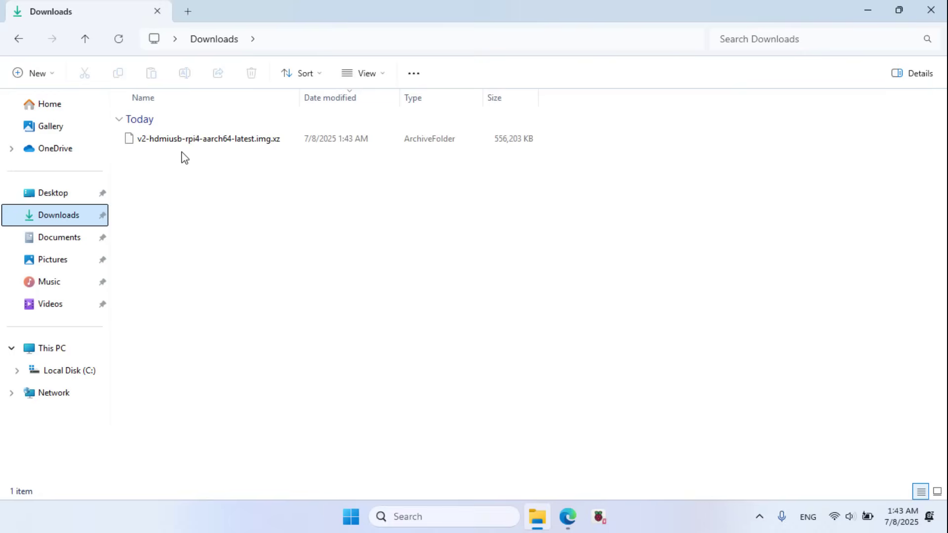
pyautogui.click(242, 145)
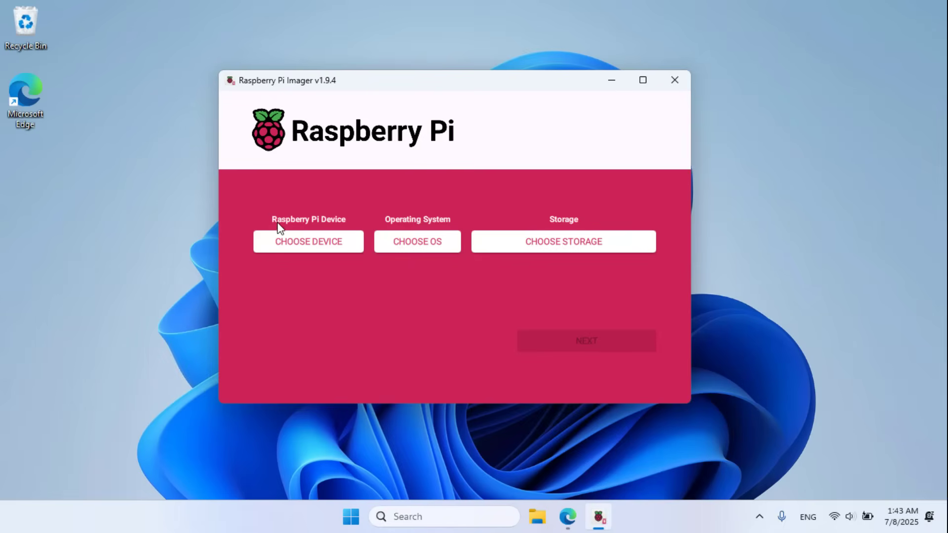
# Step: Choose no device filtering and use the downloaded PiKVM image from Downloads as a custom OS
pyautogui.click(319, 241)
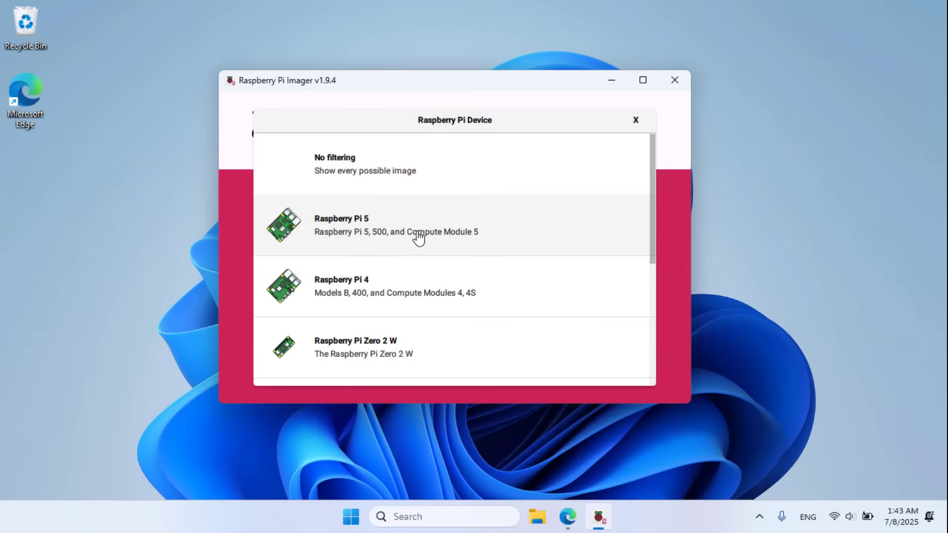
pyautogui.click(347, 165)
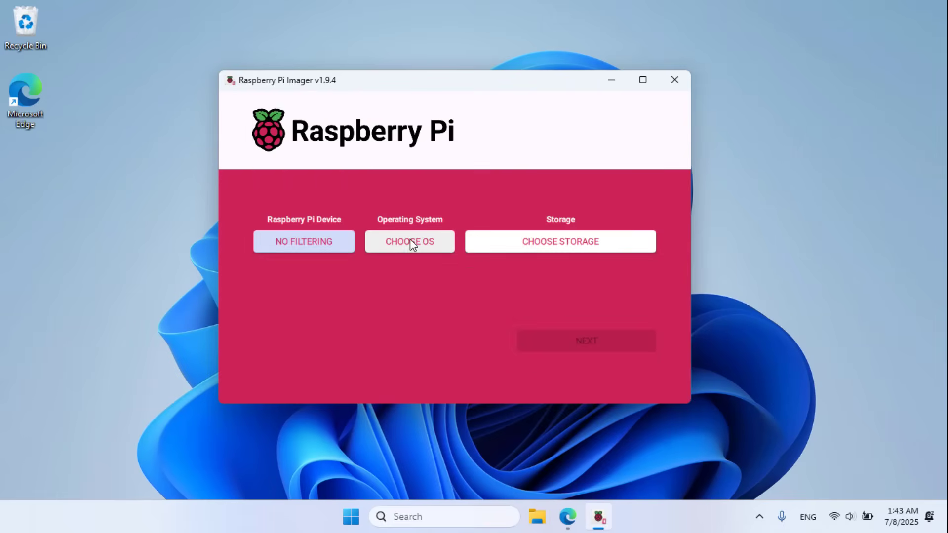
pyautogui.click(410, 242)
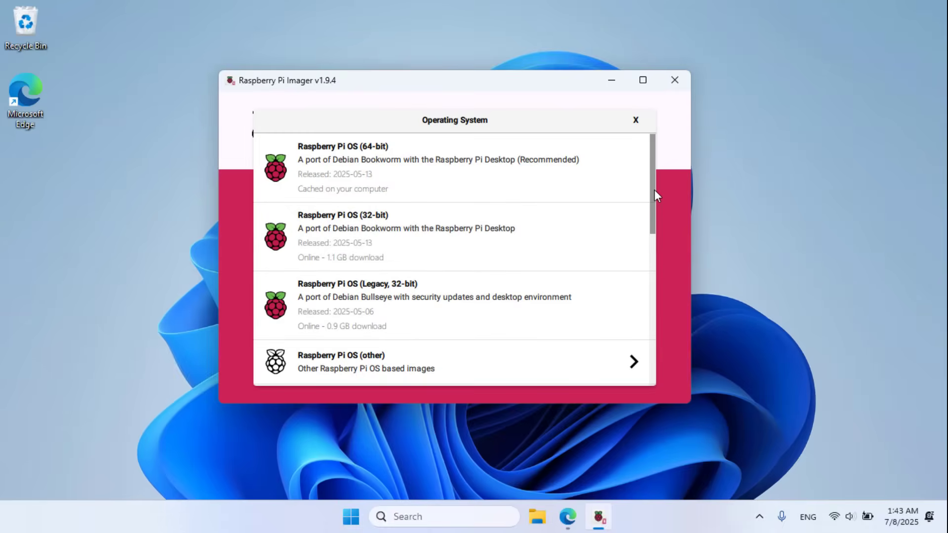
pyautogui.moveTo(653, 190); pyautogui.dragTo(650, 353)
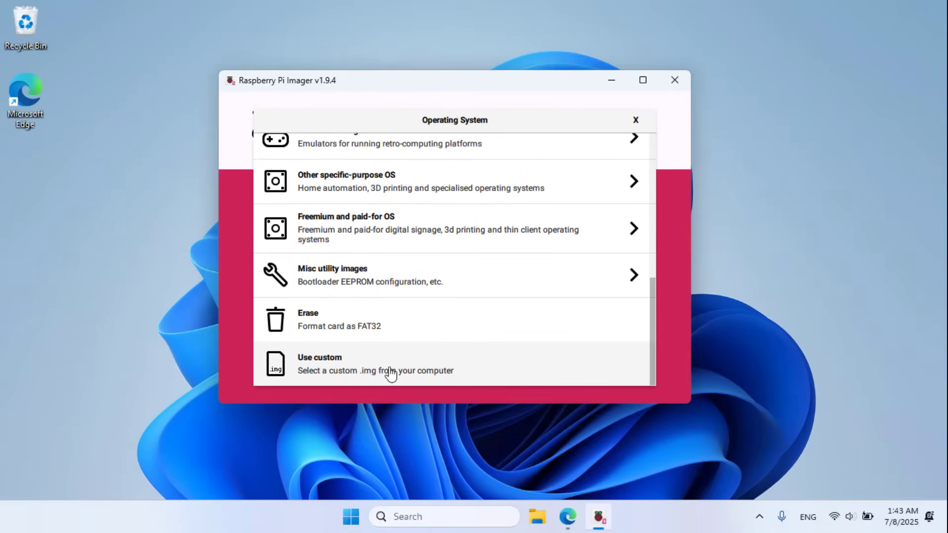
pyautogui.click(328, 369)
pyautogui.click(284, 161)
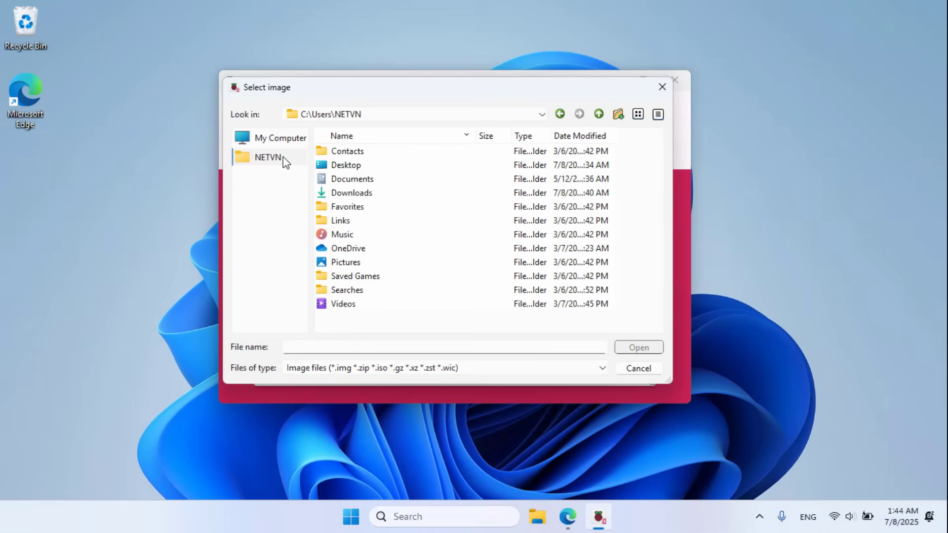
pyautogui.click(354, 193)
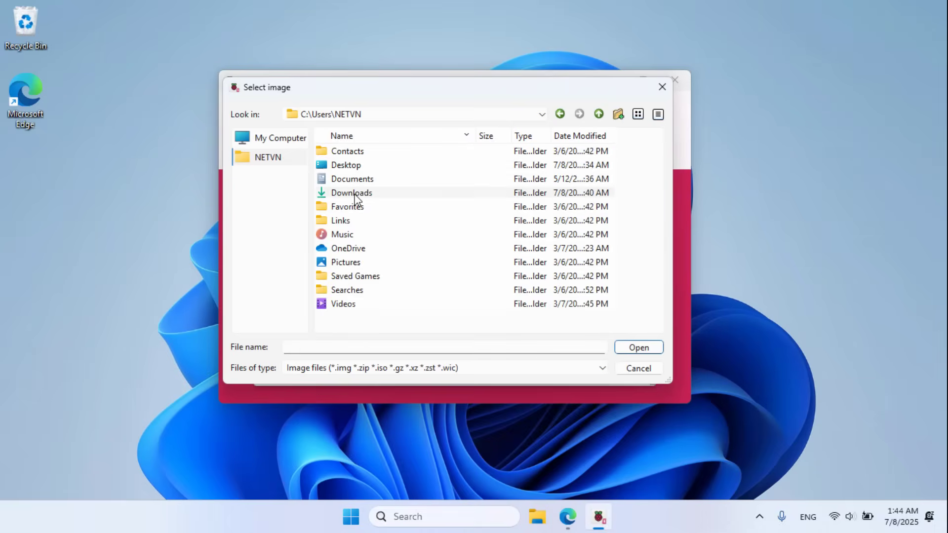
pyautogui.doubleClick(355, 194)
pyautogui.click(344, 155)
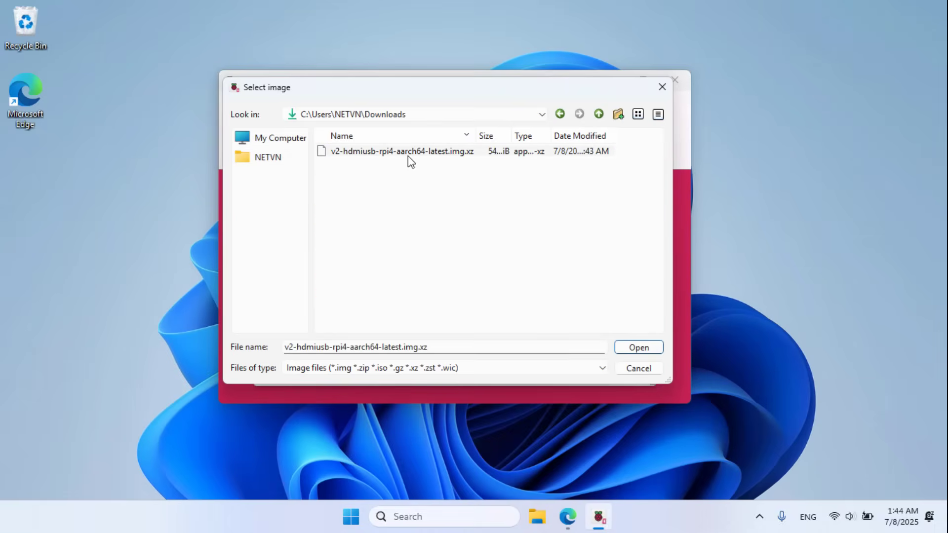
pyautogui.click(635, 349)
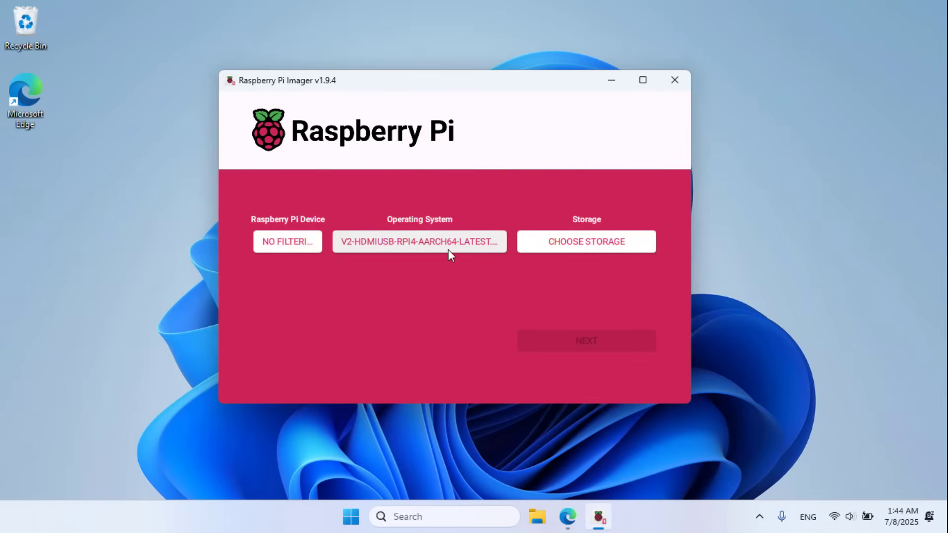
# Step: Write the image to the 62.5 GB SDXC card, skipping customisation and confirming the erase
pyautogui.click(587, 243)
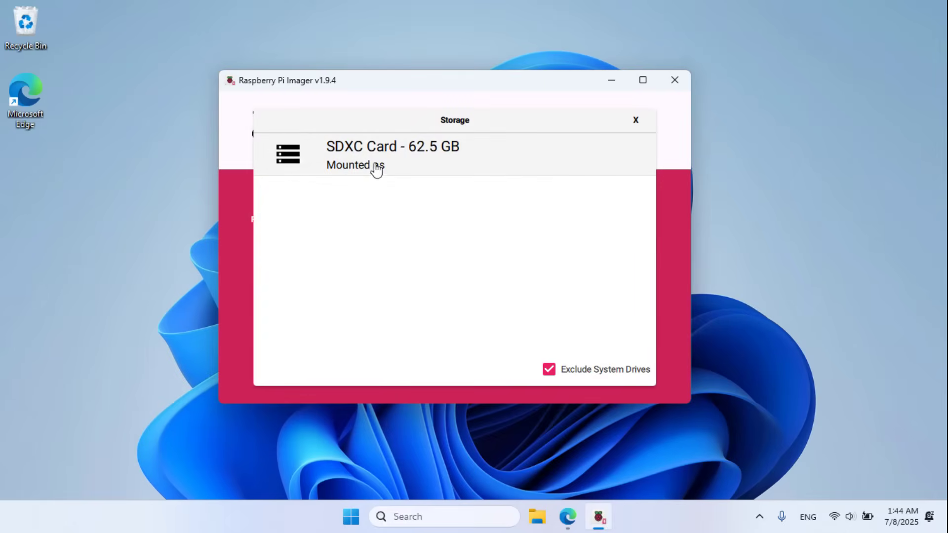
pyautogui.click(366, 162)
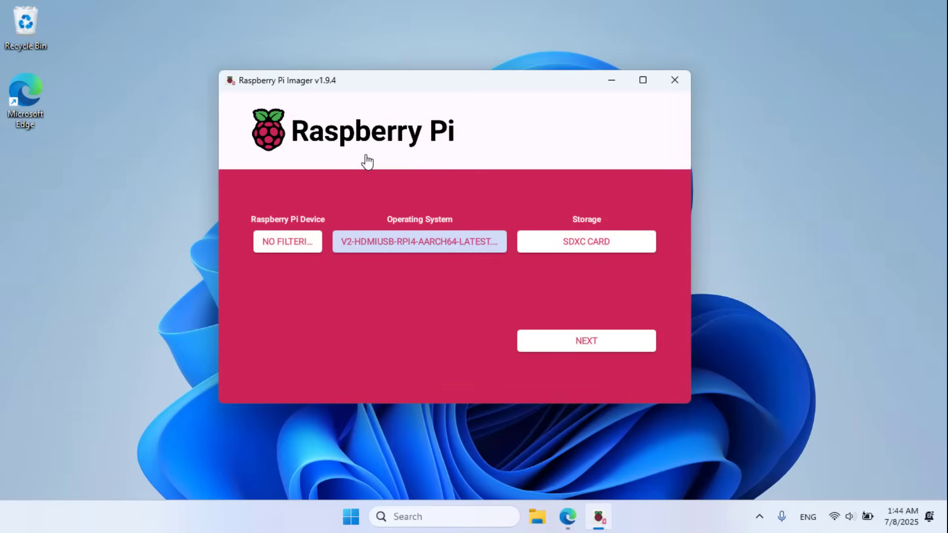
pyautogui.click(592, 342)
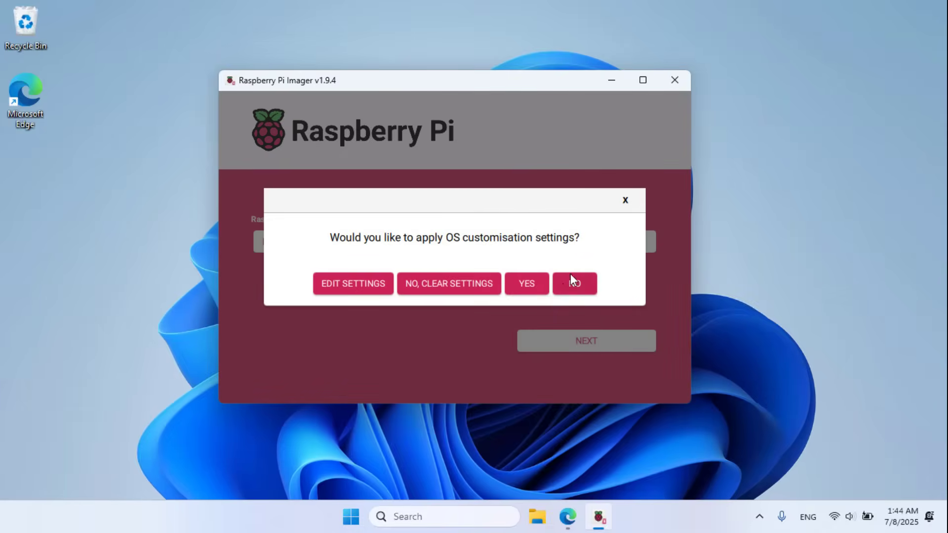
pyautogui.click(575, 290)
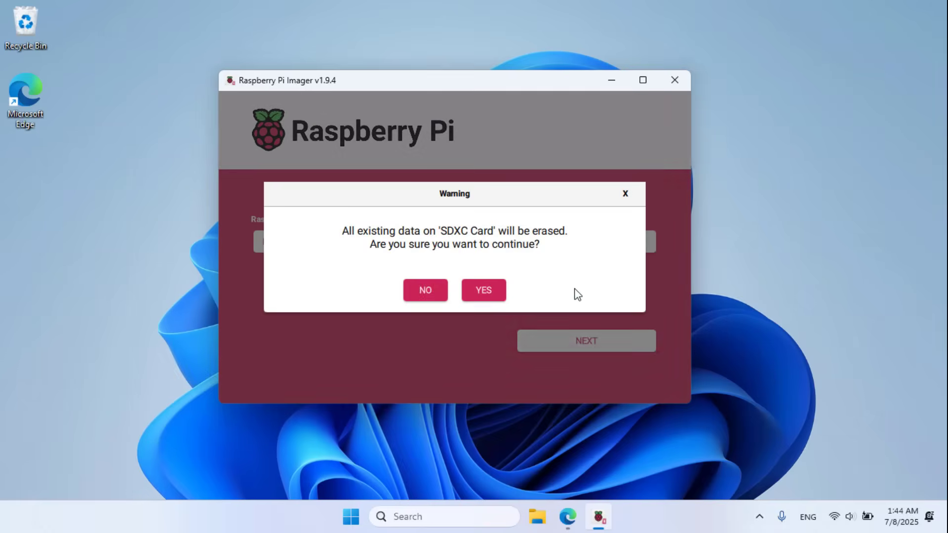
pyautogui.click(488, 291)
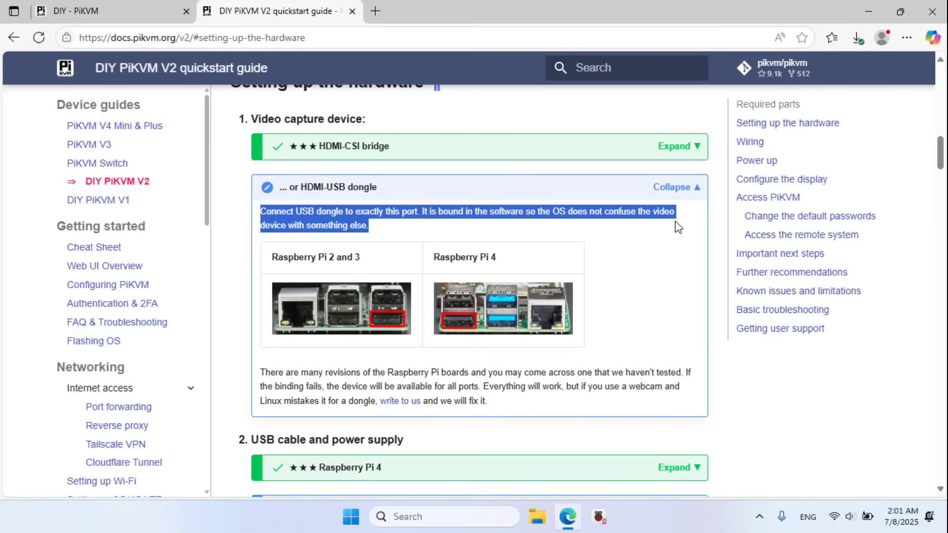
# Step: Clear the text selection on the HDMI-USB dongle port note
pyautogui.click(668, 301)
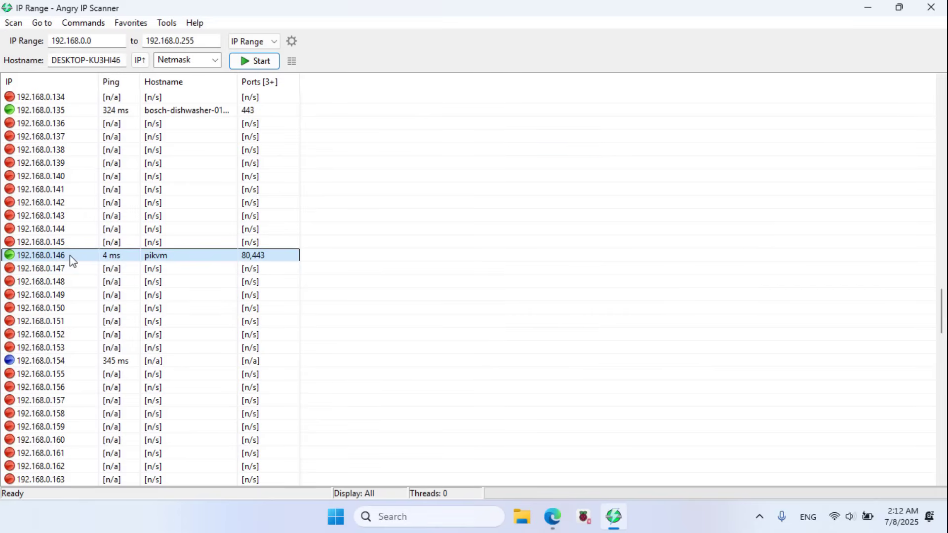
# Step: Copy the pikvm host's address 192.168.0.146 from its details dialog
pyautogui.doubleClick(70, 258)
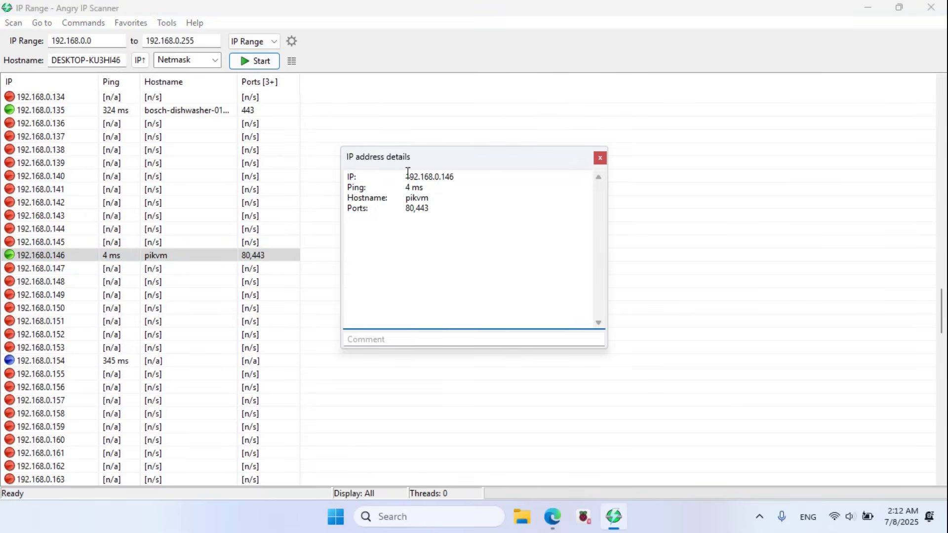
pyautogui.moveTo(407, 173); pyautogui.dragTo(455, 177)
pyautogui.rightClick(449, 178)
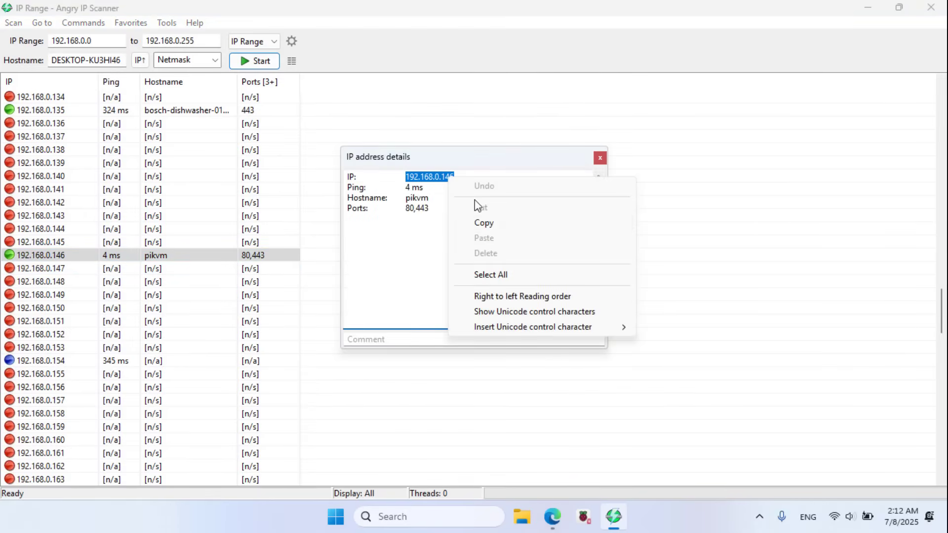
pyautogui.click(489, 226)
# Step: Open 192.168.0.146 in the browser, proceeding past the certificate warning
pyautogui.hotkey('alt', 'Tab')
pyautogui.hotkey('ctrl', 'v')
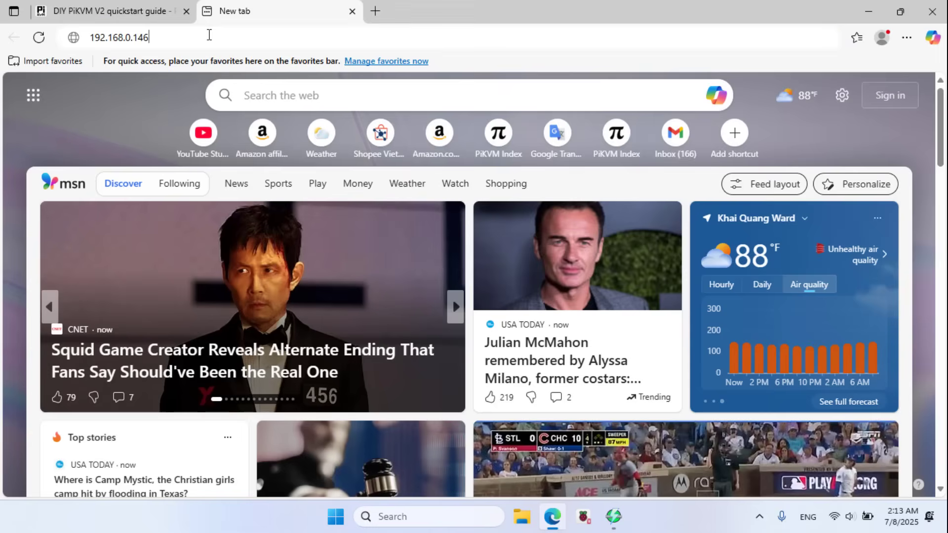
pyautogui.press('Return')
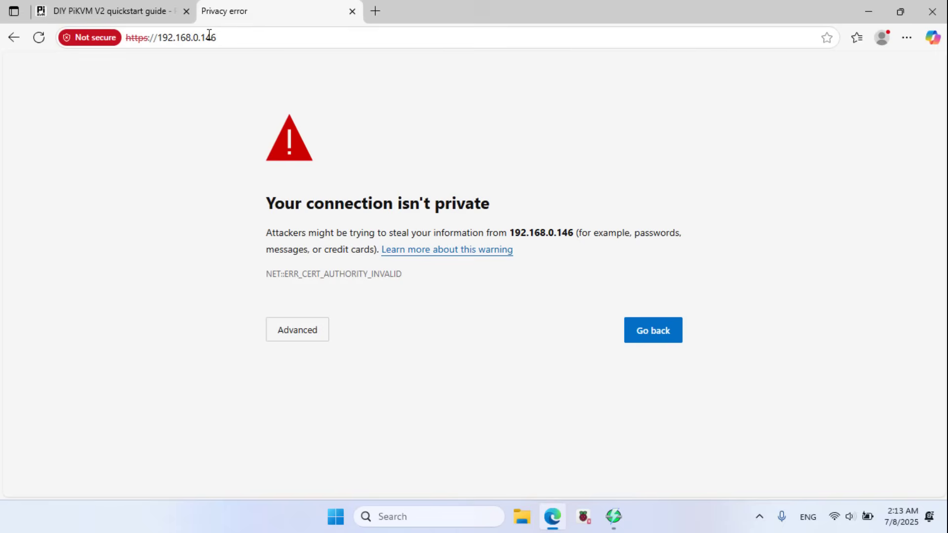
pyautogui.click(299, 329)
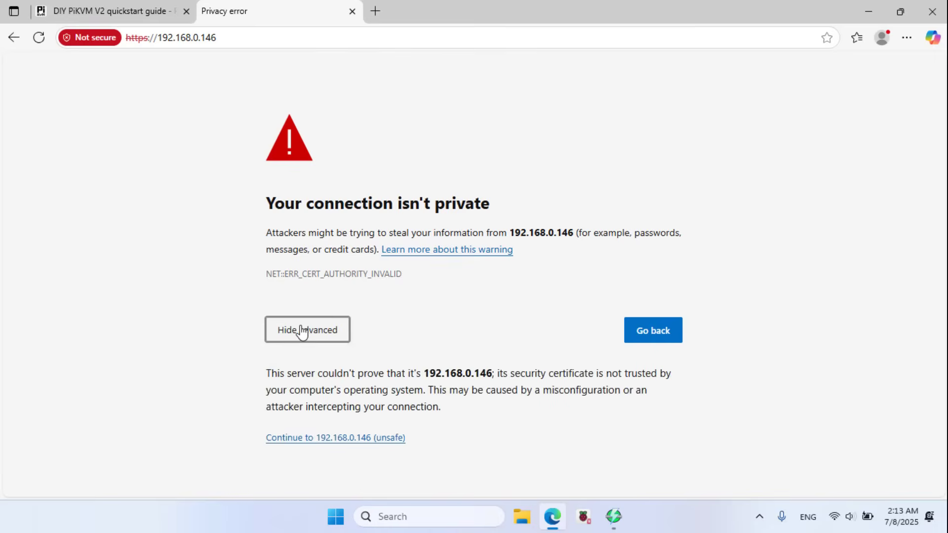
pyautogui.click(339, 440)
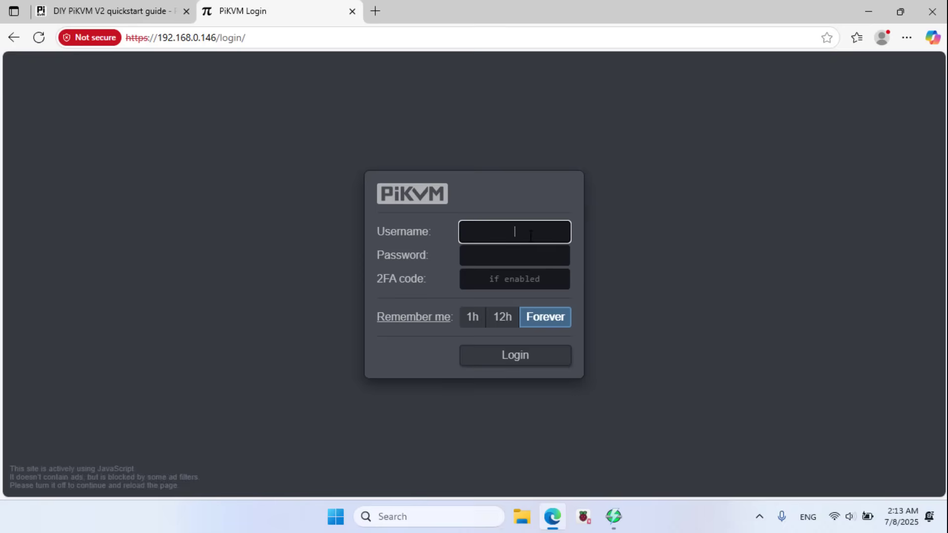
# Step: Log in with the default username and password and open the KVM remote console
pyautogui.click(530, 236)
pyautogui.click(528, 277)
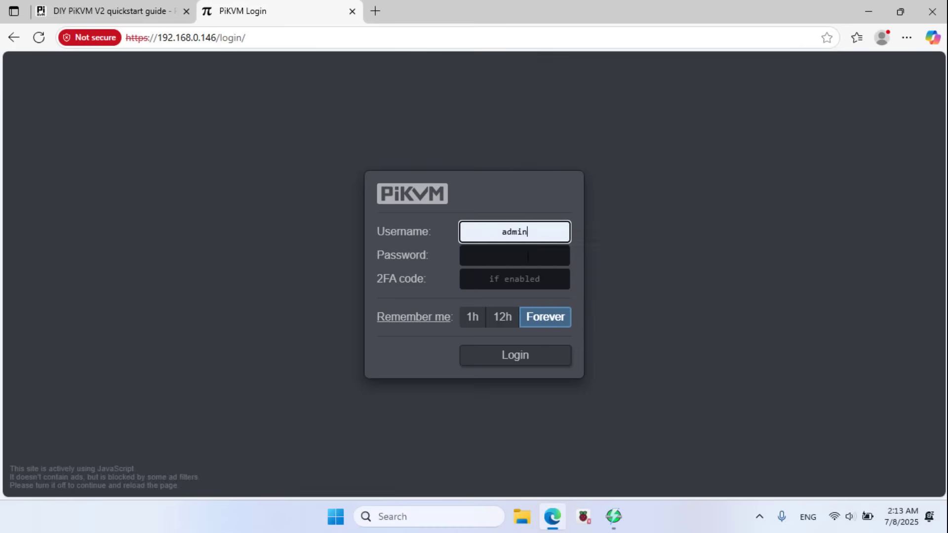
pyautogui.click(528, 256)
pyautogui.write('admin')
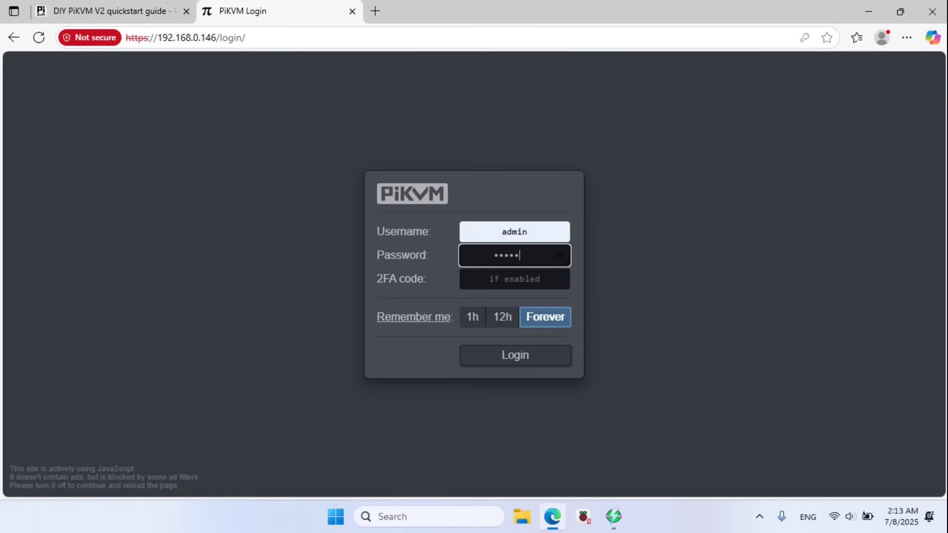
pyautogui.click(561, 256)
pyautogui.moveTo(520, 255); pyautogui.dragTo(488, 258)
pyautogui.moveTo(542, 235); pyautogui.dragTo(487, 232)
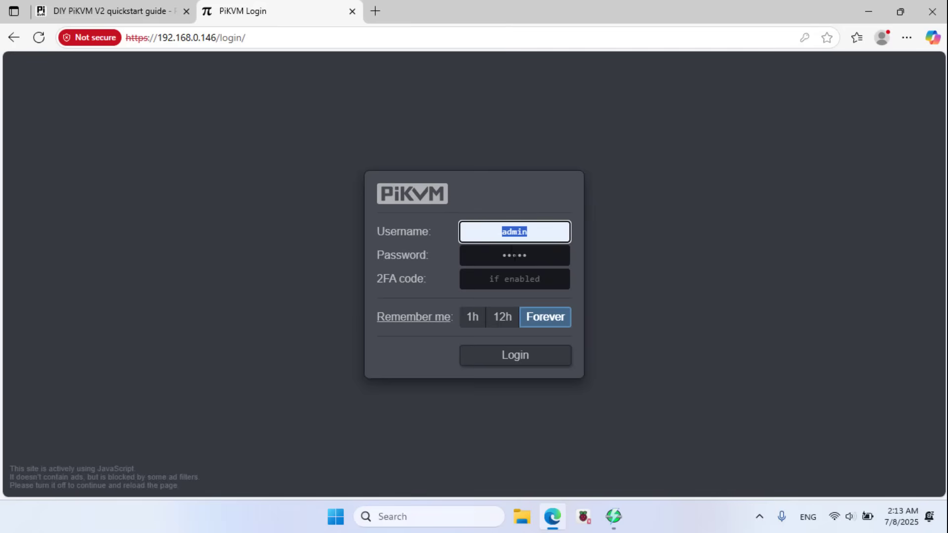
pyautogui.click(528, 363)
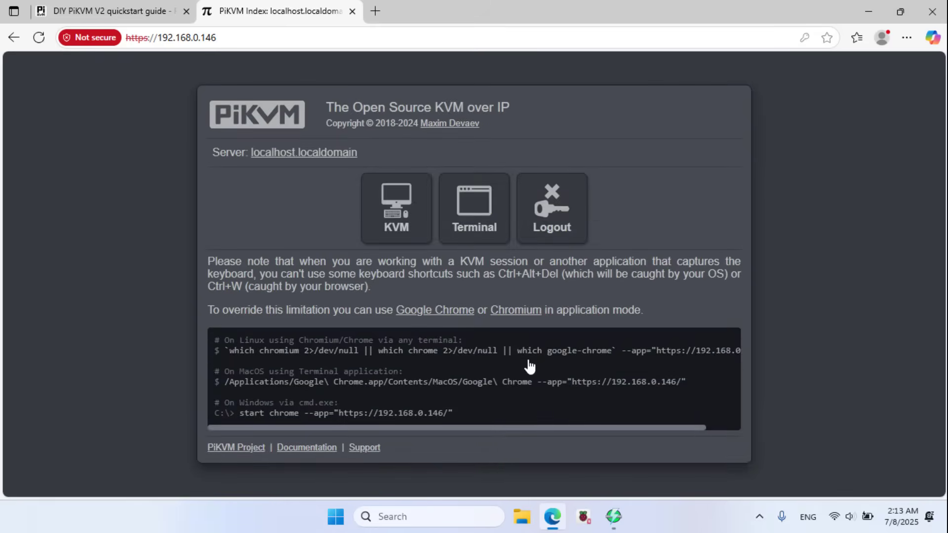
pyautogui.click(406, 216)
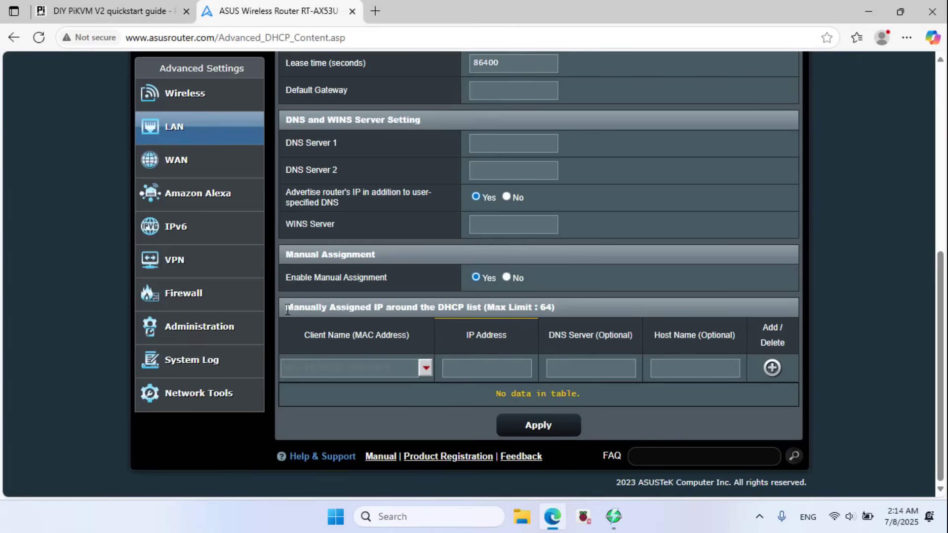
pyautogui.moveTo(287, 310); pyautogui.dragTo(486, 310)
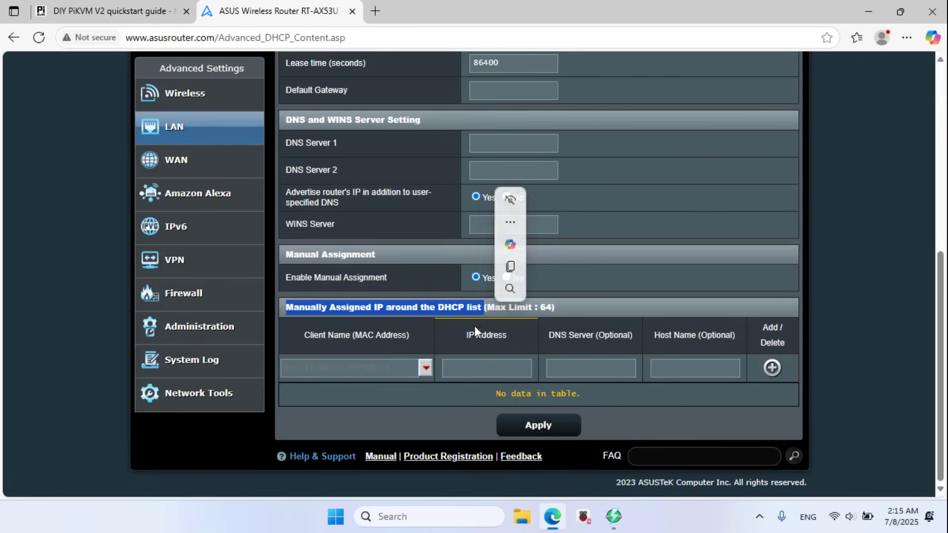
# Step: Add a manual DHCP assignment of 192.168.0.146 for the pikvm client and apply it
pyautogui.click(426, 368)
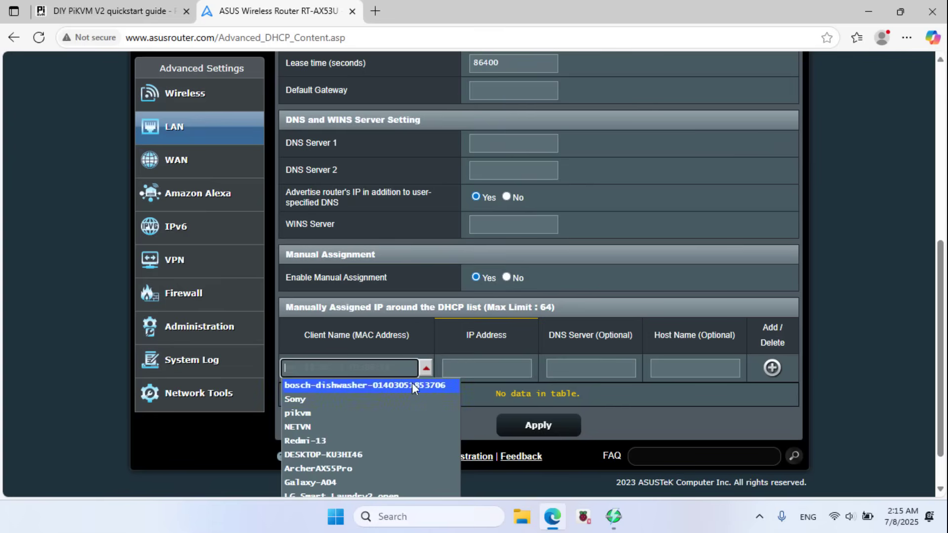
pyautogui.click(297, 414)
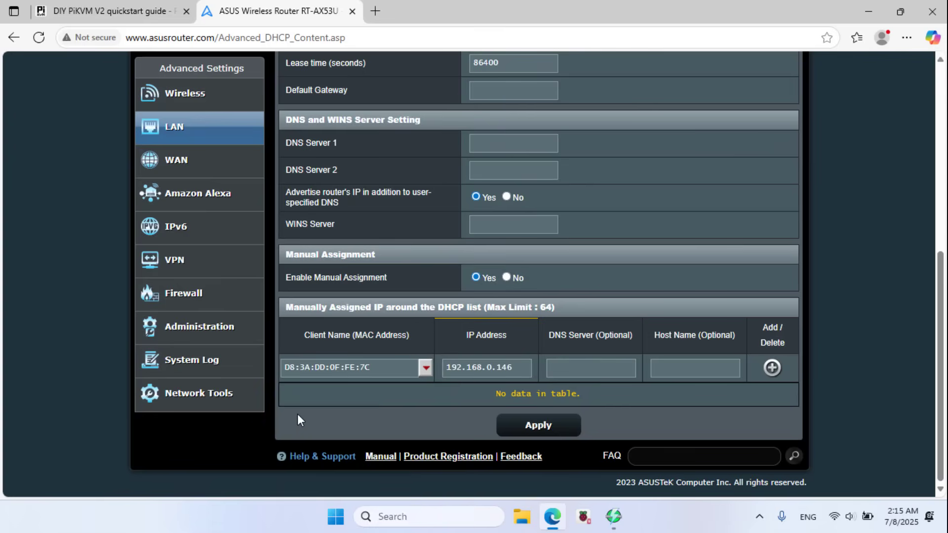
pyautogui.moveTo(372, 367); pyautogui.dragTo(271, 372)
pyautogui.moveTo(519, 368); pyautogui.dragTo(446, 368)
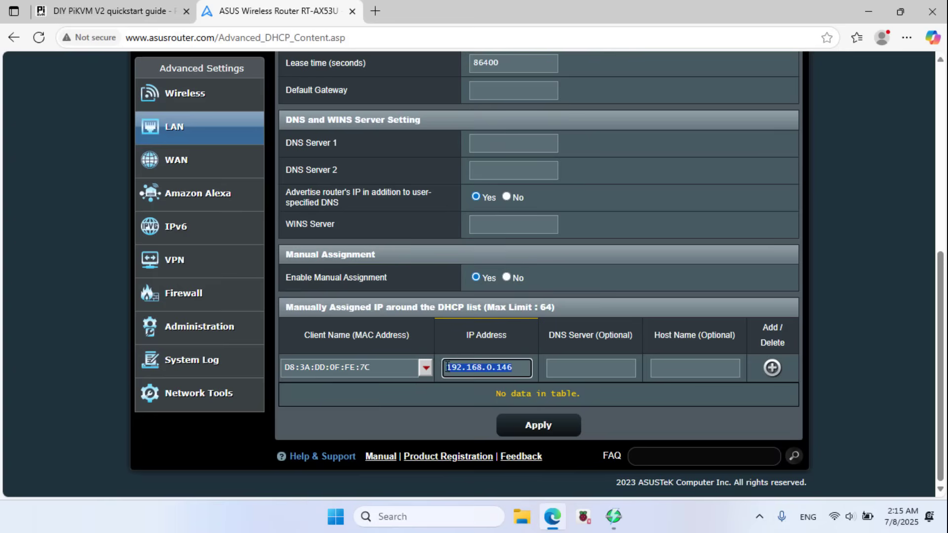
pyautogui.click(772, 368)
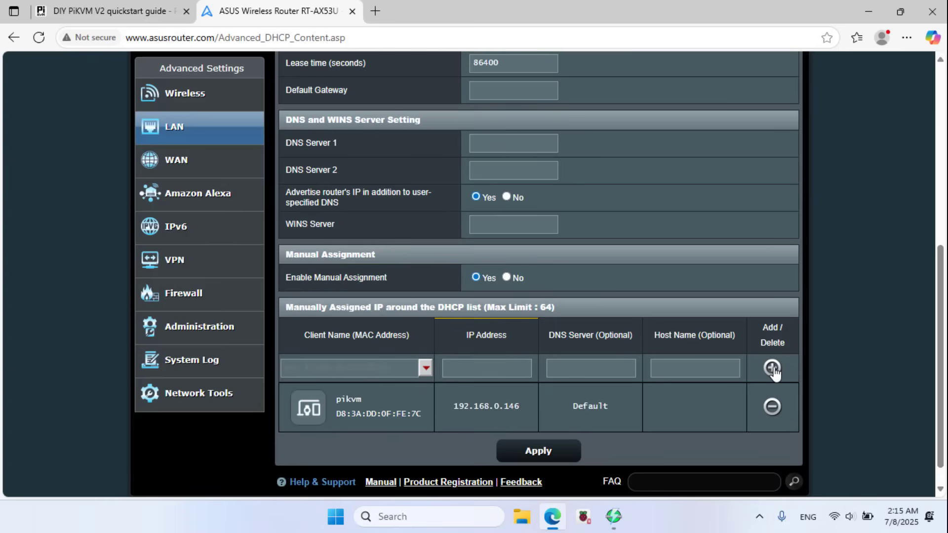
pyautogui.moveTo(339, 399); pyautogui.dragTo(618, 405)
pyautogui.click(601, 451)
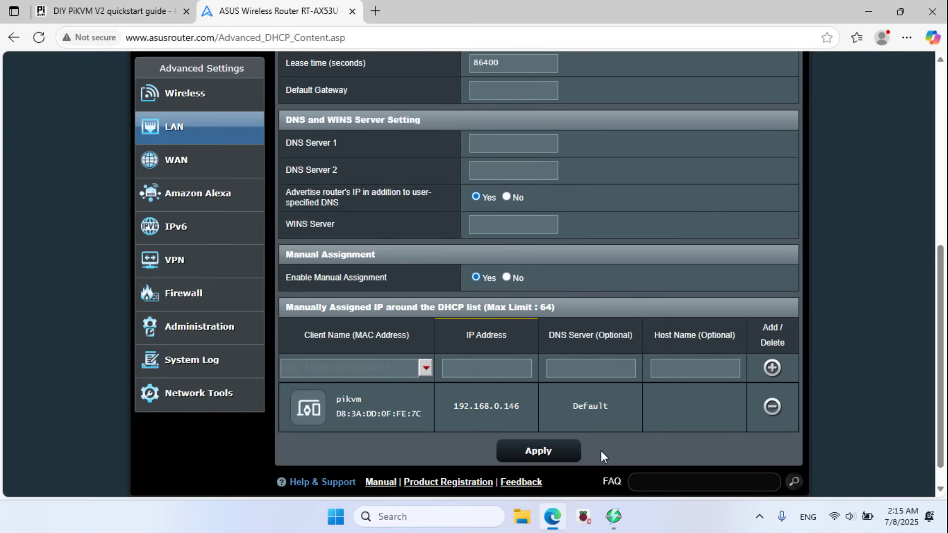
pyautogui.click(541, 451)
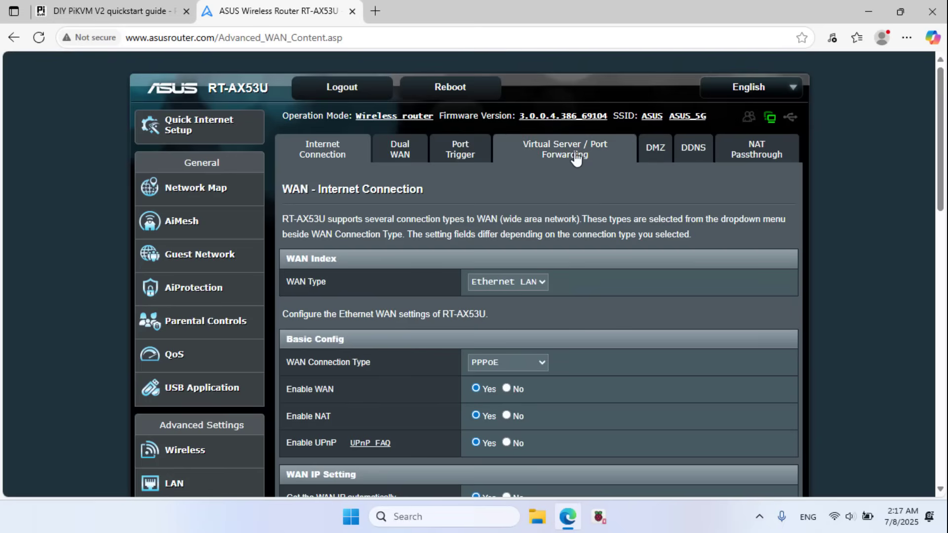
# Step: Turn on port forwarding and start a new forwarding rule
pyautogui.click(576, 156)
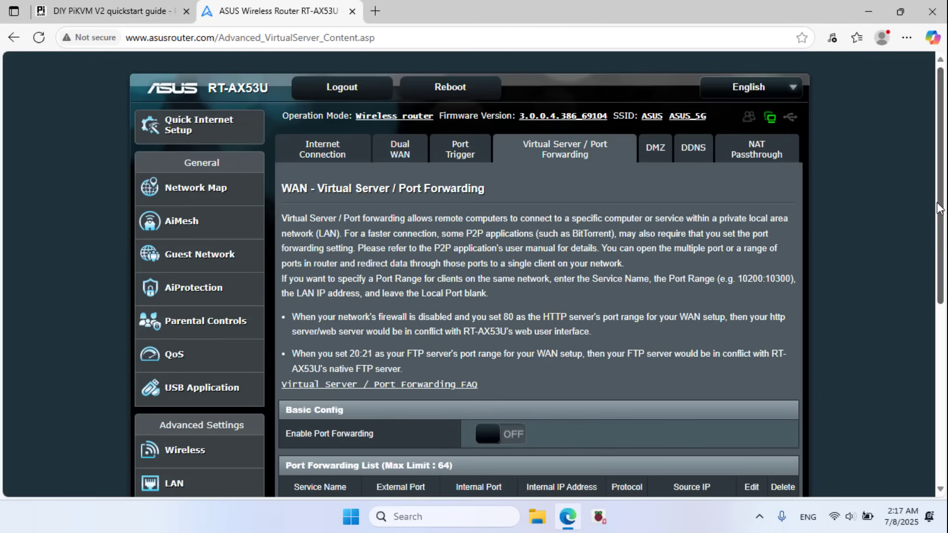
pyautogui.moveTo(936, 207); pyautogui.dragTo(924, 298)
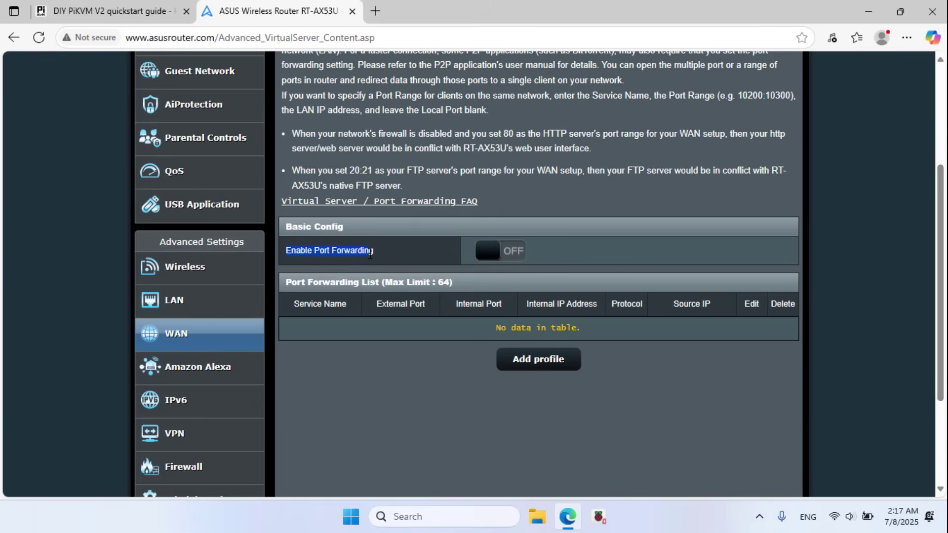
pyautogui.click(513, 252)
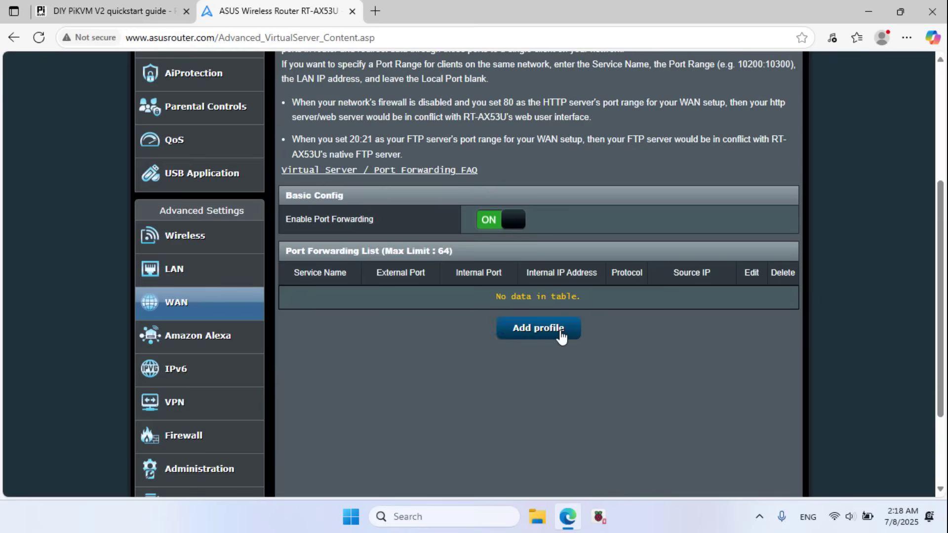
pyautogui.click(561, 332)
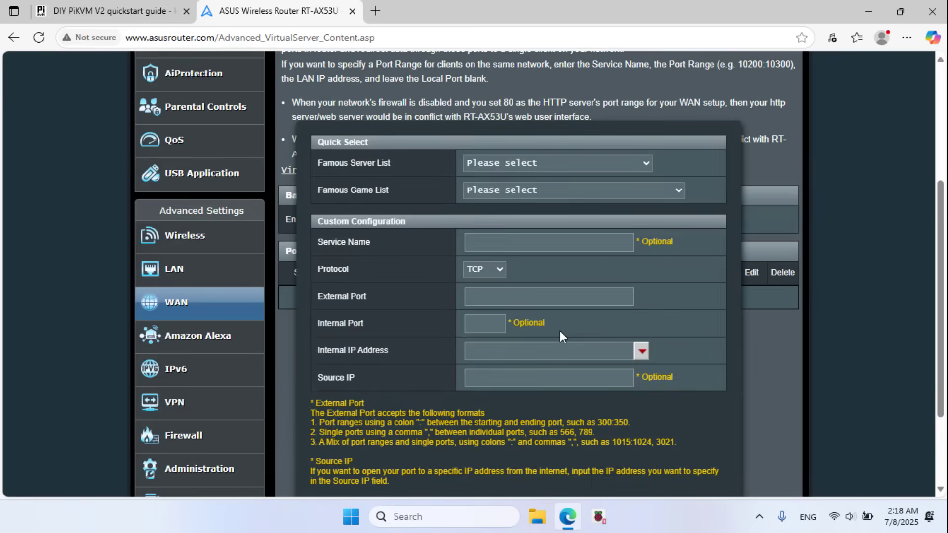
# Step: Define the pikvm rule forwarding port 443 to 192.168.0.146 and save it
pyautogui.click(530, 244)
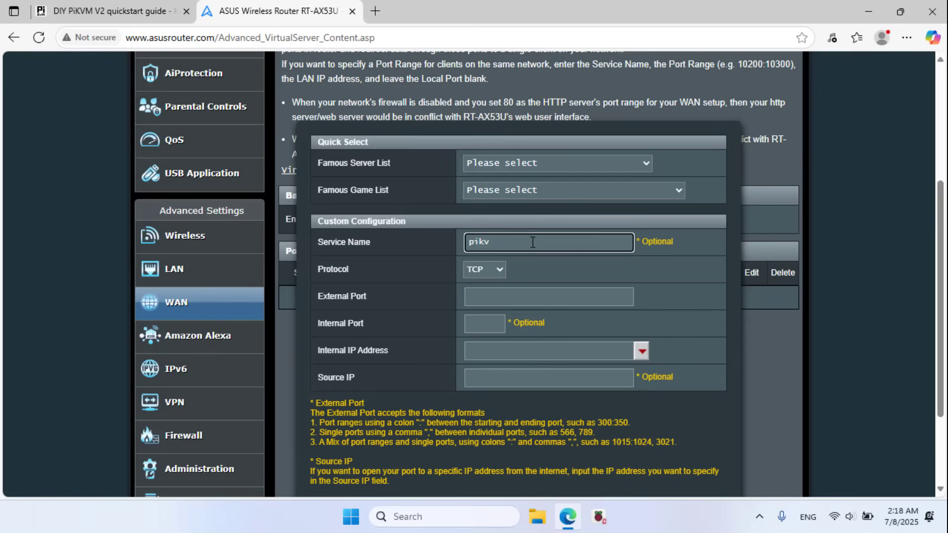
pyautogui.click(519, 299)
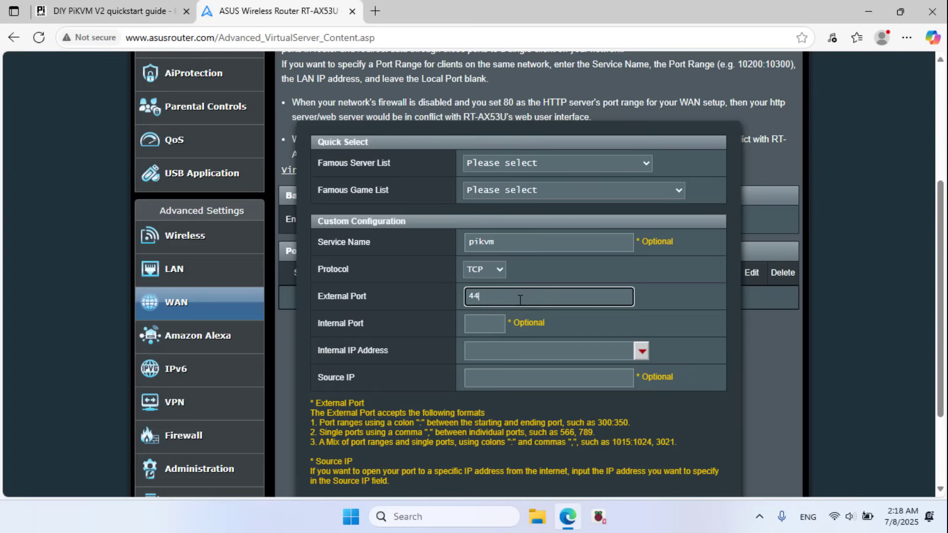
pyautogui.click(534, 353)
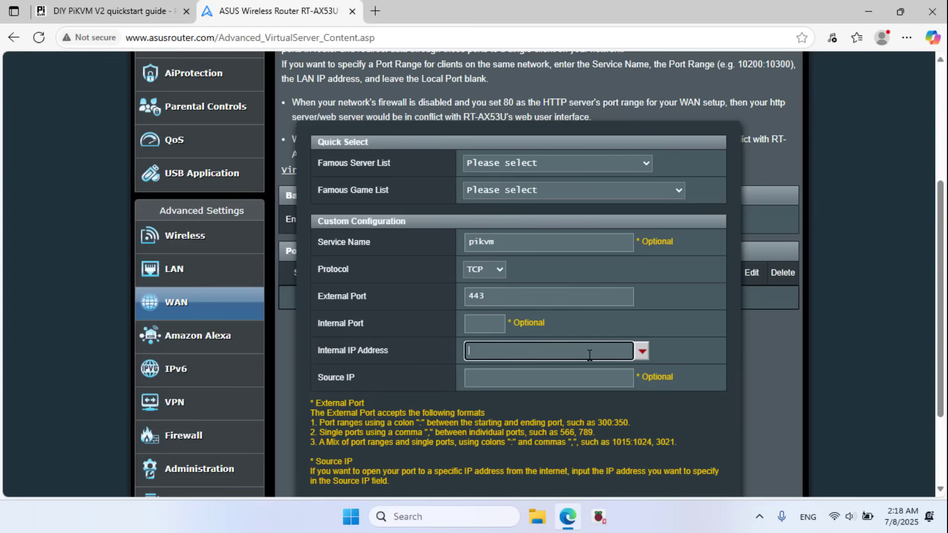
pyautogui.click(640, 351)
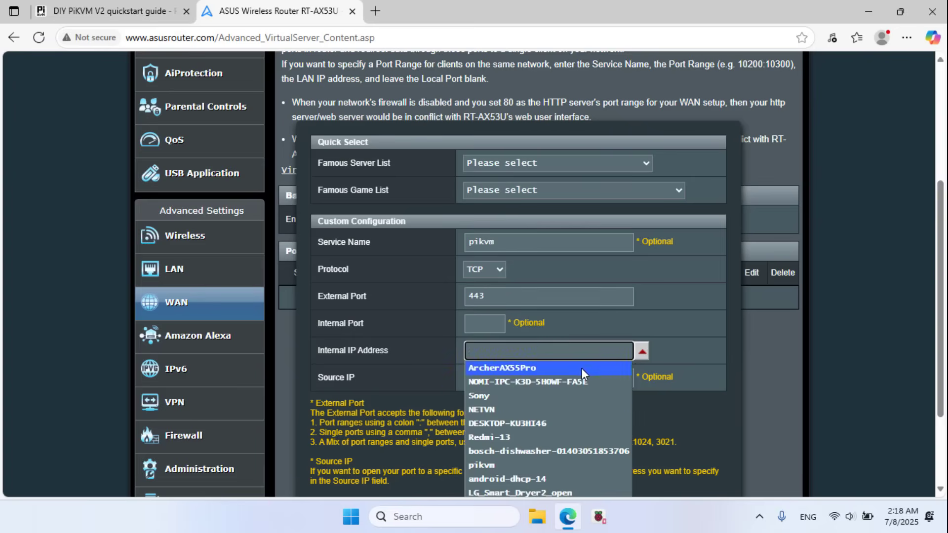
pyautogui.click(495, 465)
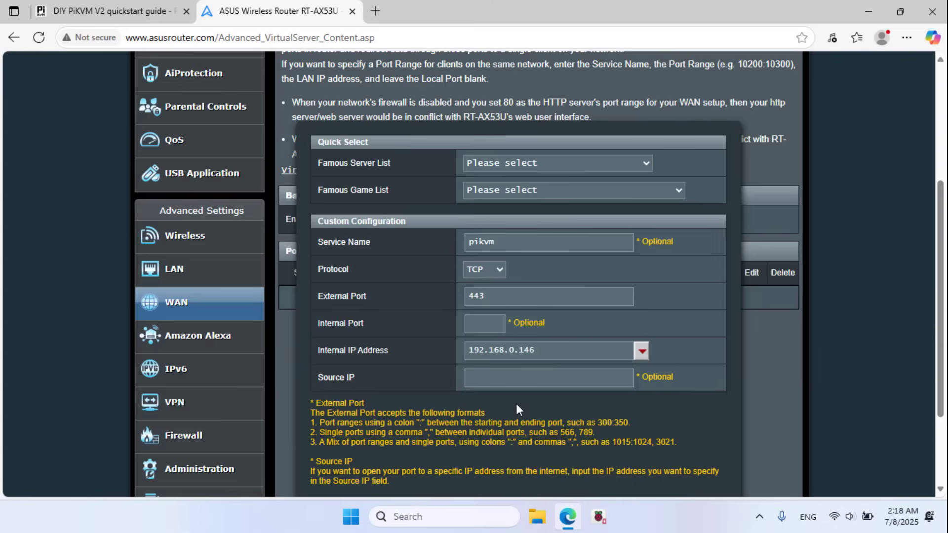
pyautogui.moveTo(547, 351); pyautogui.dragTo(444, 296)
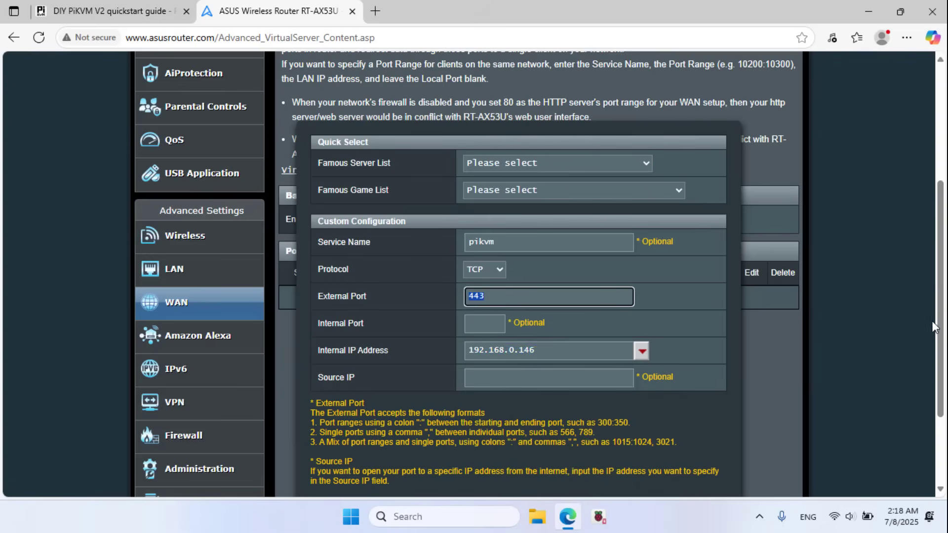
pyautogui.moveTo(939, 329); pyautogui.dragTo(939, 391)
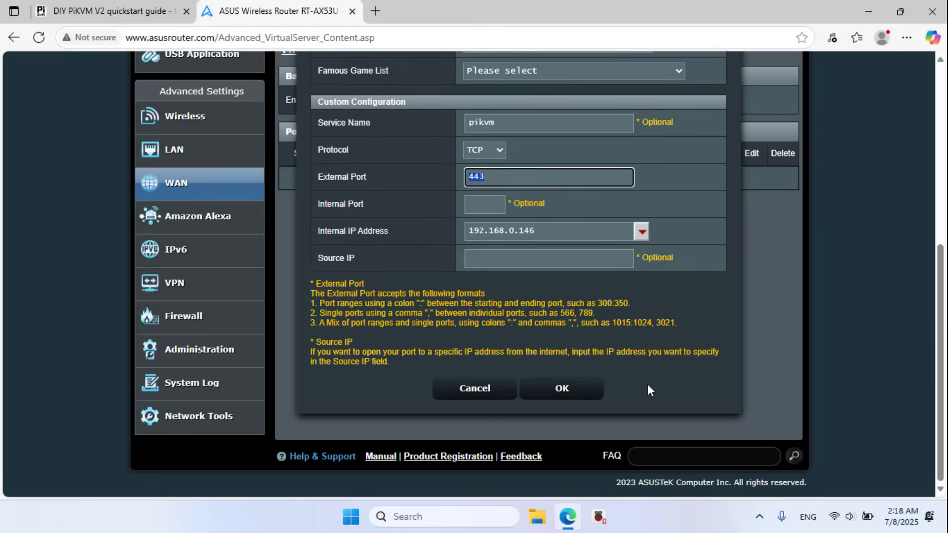
pyautogui.click(560, 387)
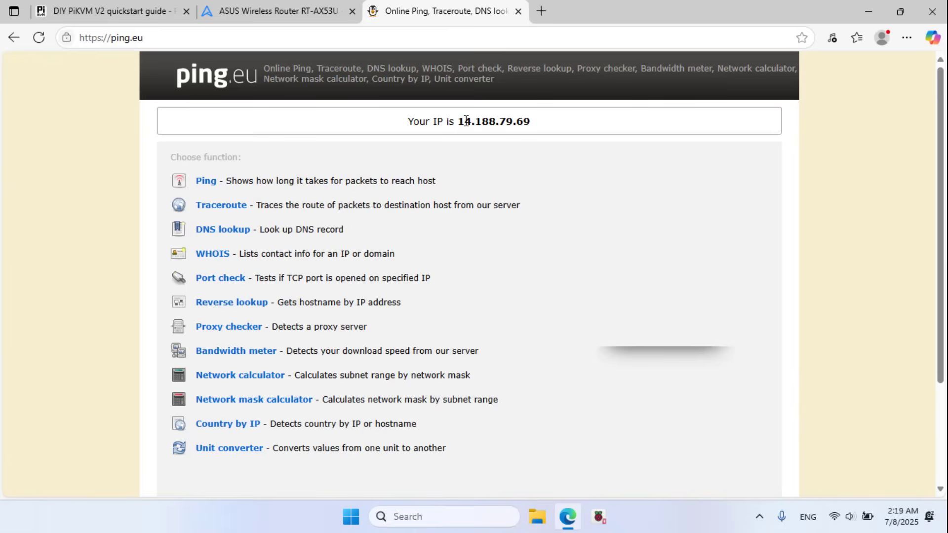
pyautogui.moveTo(465, 121); pyautogui.dragTo(524, 120)
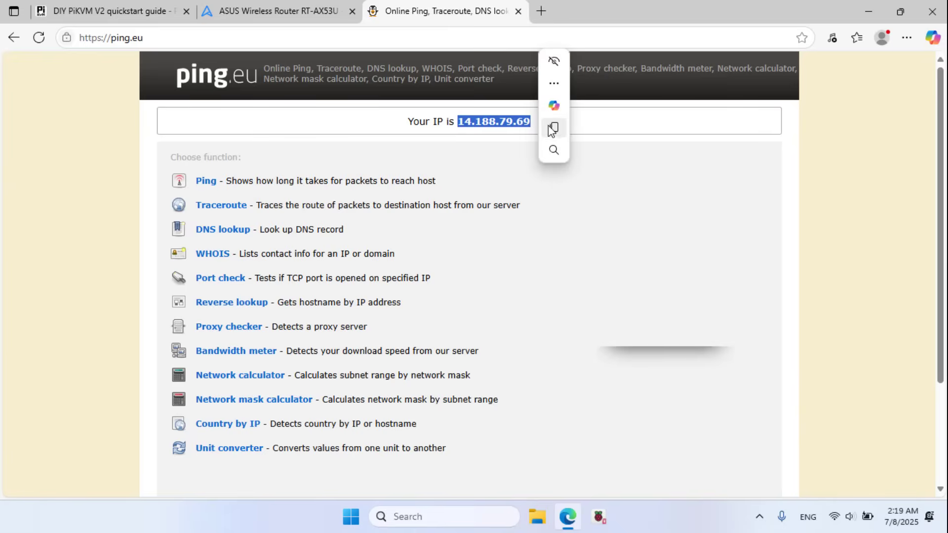
pyautogui.click(554, 129)
pyautogui.click(544, 13)
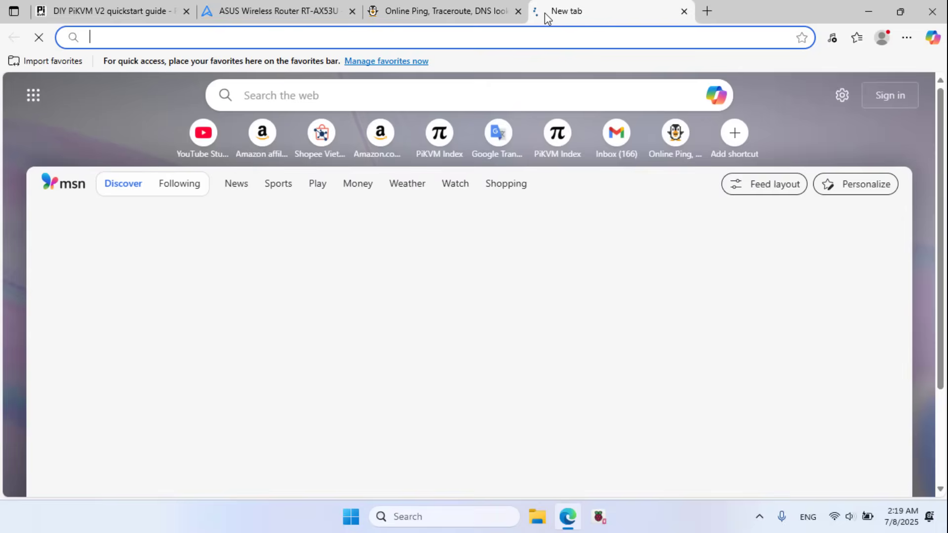
pyautogui.write('https://')
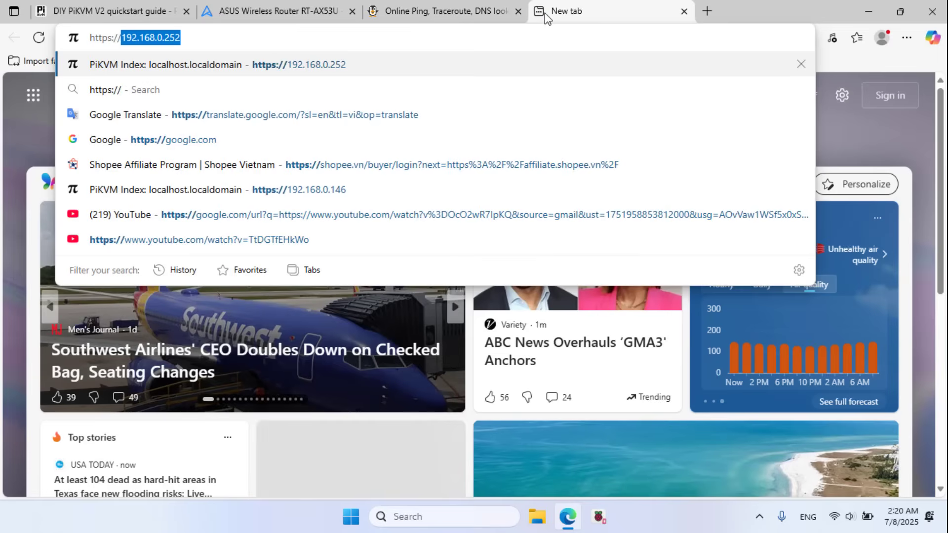
pyautogui.hotkey('ctrl', 'v')
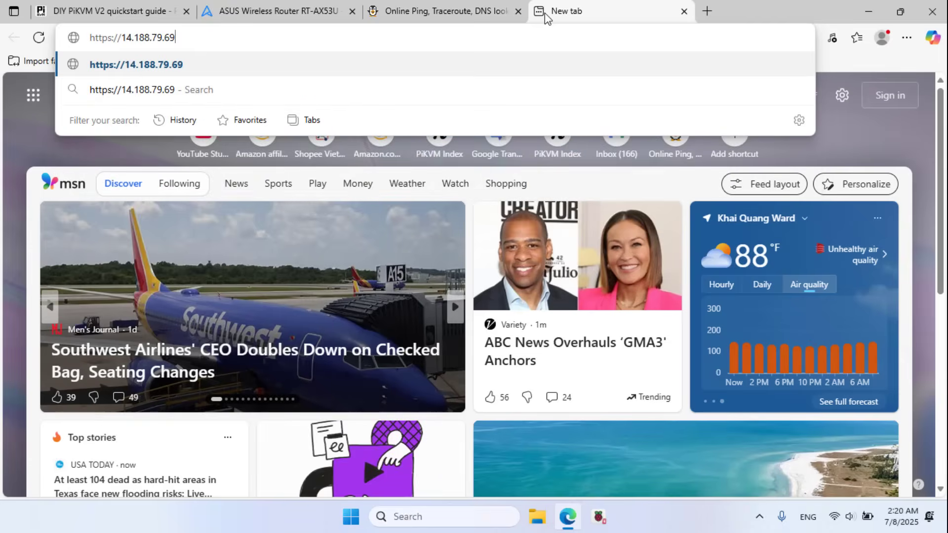
pyautogui.click(166, 64)
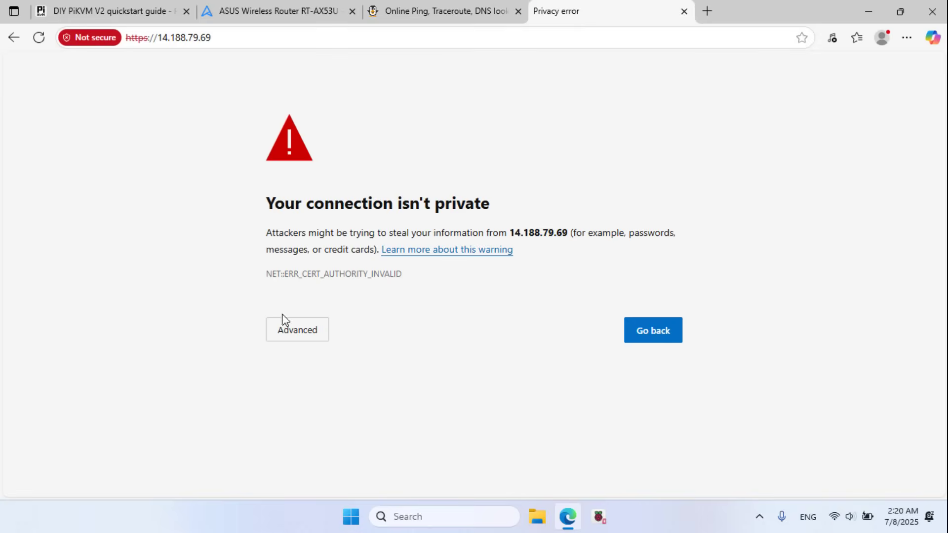
pyautogui.click(304, 338)
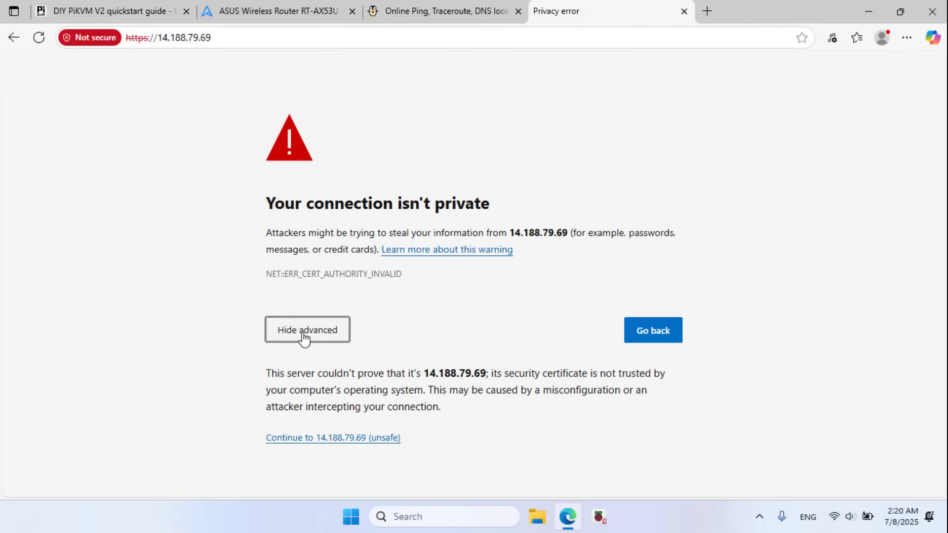
# Step: Continue past the certificate warning and sign in with the default username and password
pyautogui.click(354, 441)
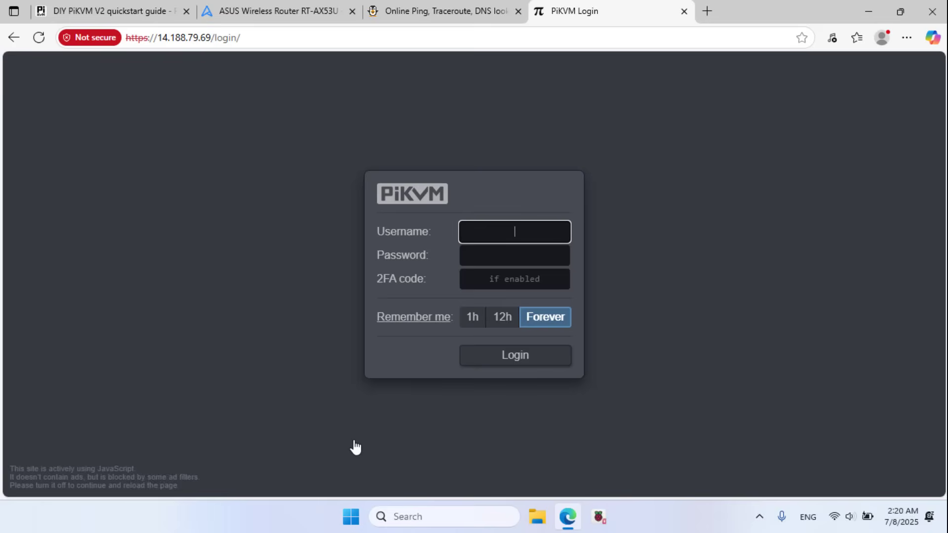
pyautogui.write('admin')
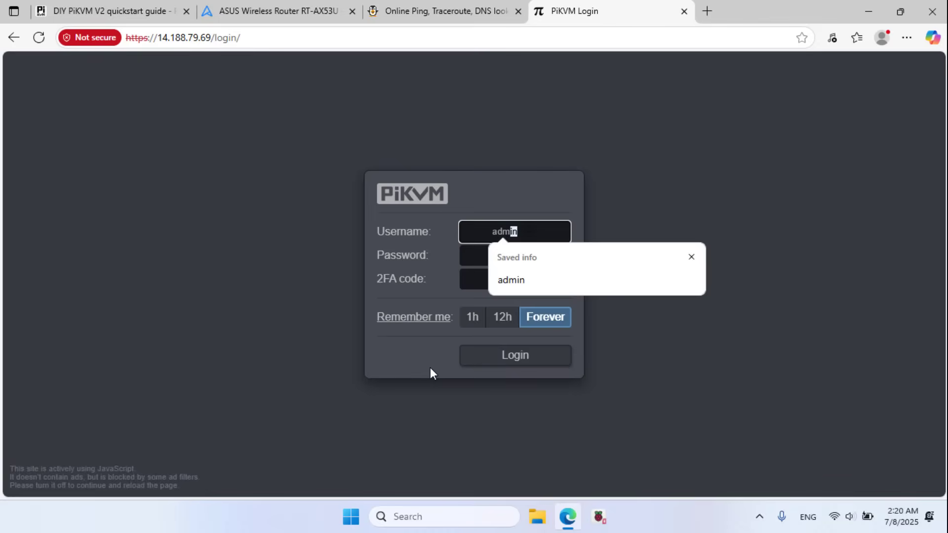
pyautogui.press('Tab')
pyautogui.write('admin')
pyautogui.press('Return')
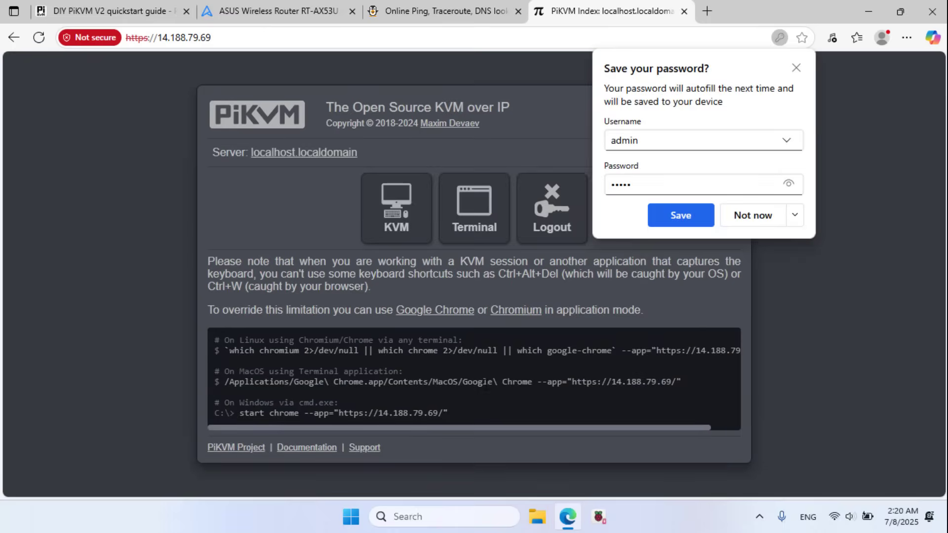
# Step: Decline saving the password and open the KVM session
pyautogui.click(796, 216)
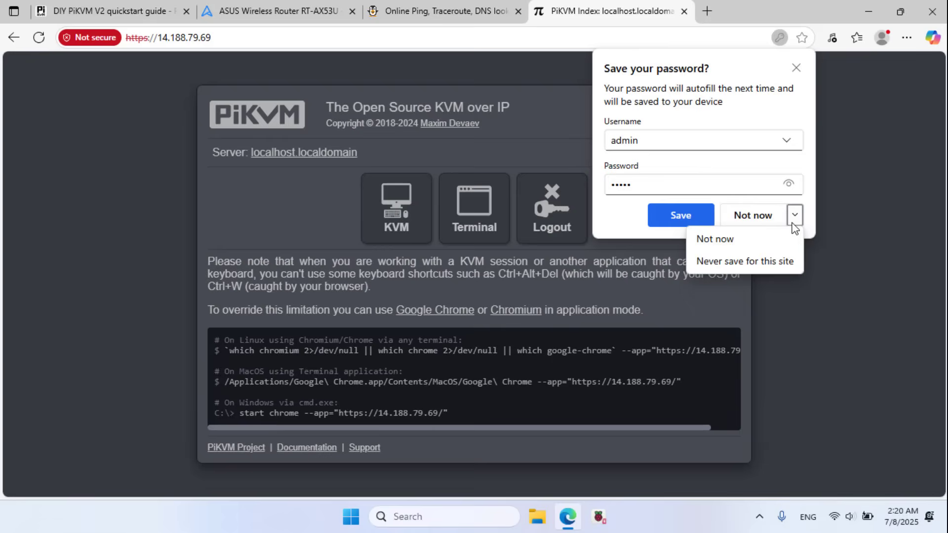
pyautogui.click(762, 265)
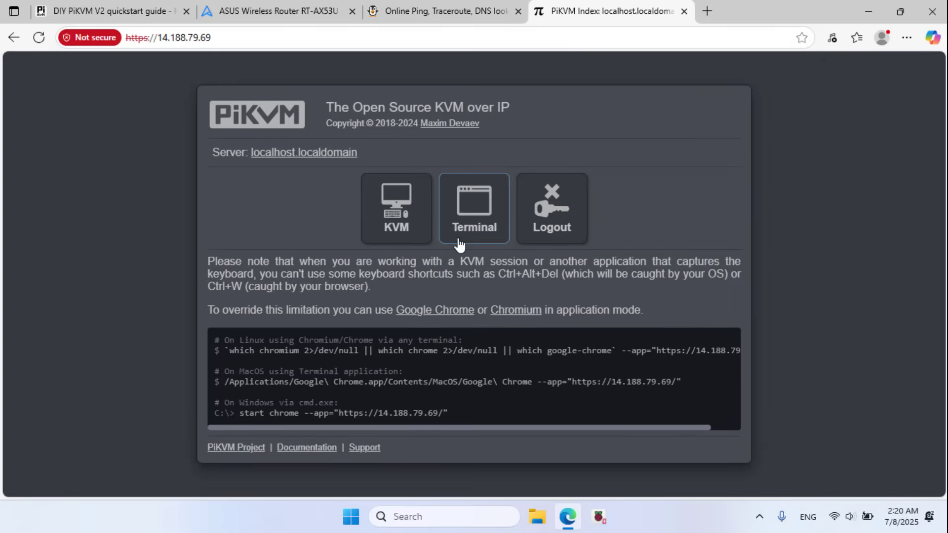
pyautogui.click(401, 211)
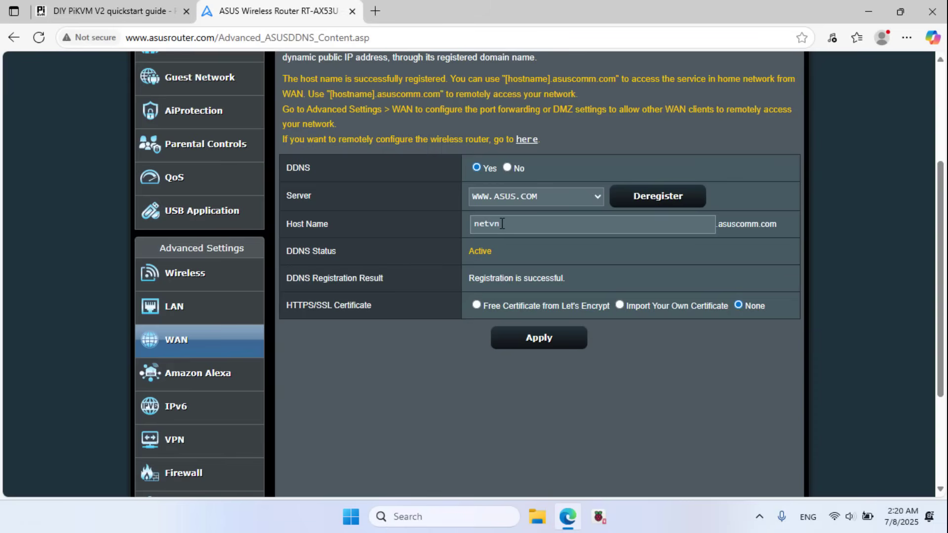
# Step: Copy the DDNS host name netvn.asuscomm.com, open it in the browser, and bypass the certificate warning
pyautogui.moveTo(502, 223); pyautogui.dragTo(464, 226)
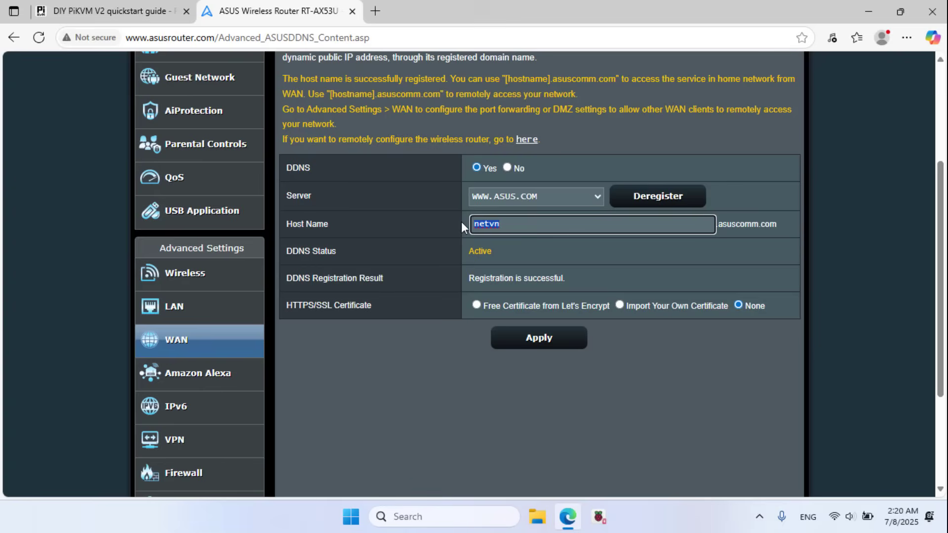
pyautogui.doubleClick(780, 223)
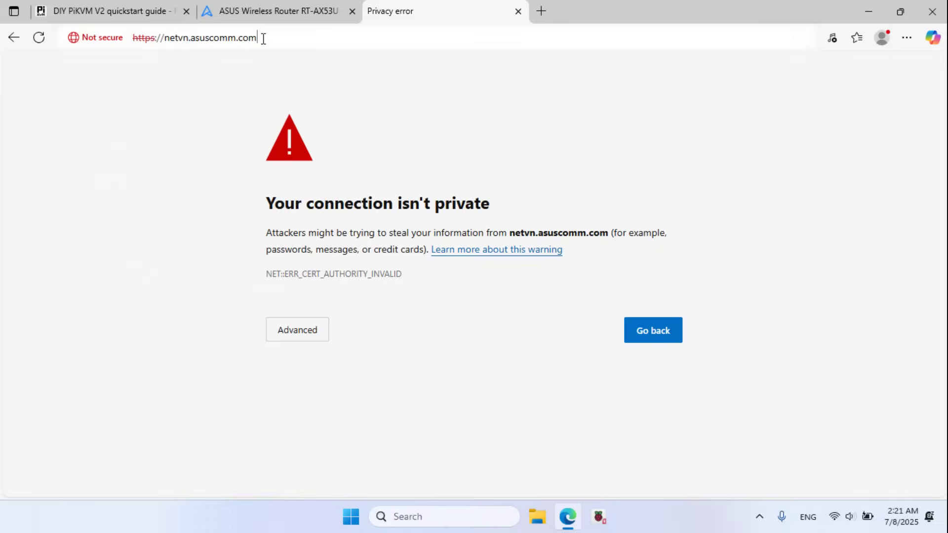
pyautogui.moveTo(262, 37); pyautogui.dragTo(169, 42)
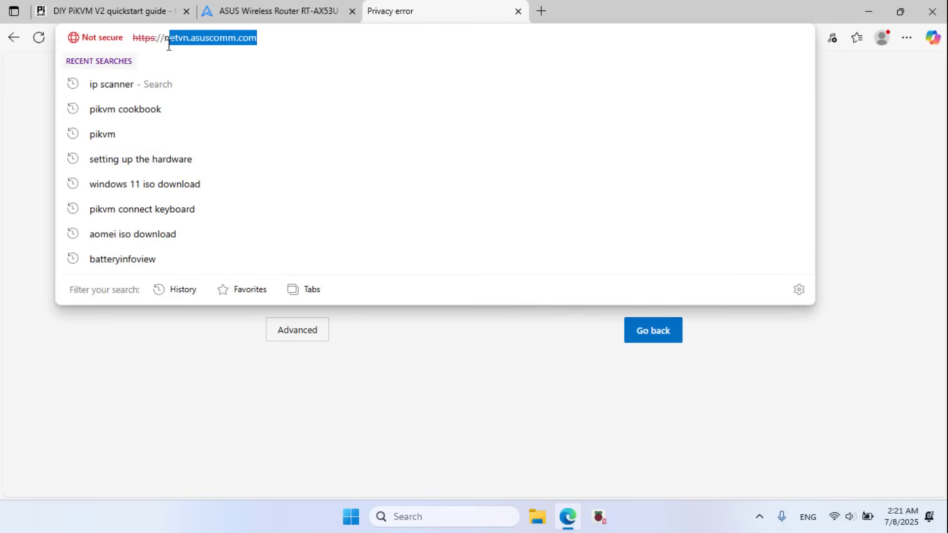
pyautogui.click(8, 116)
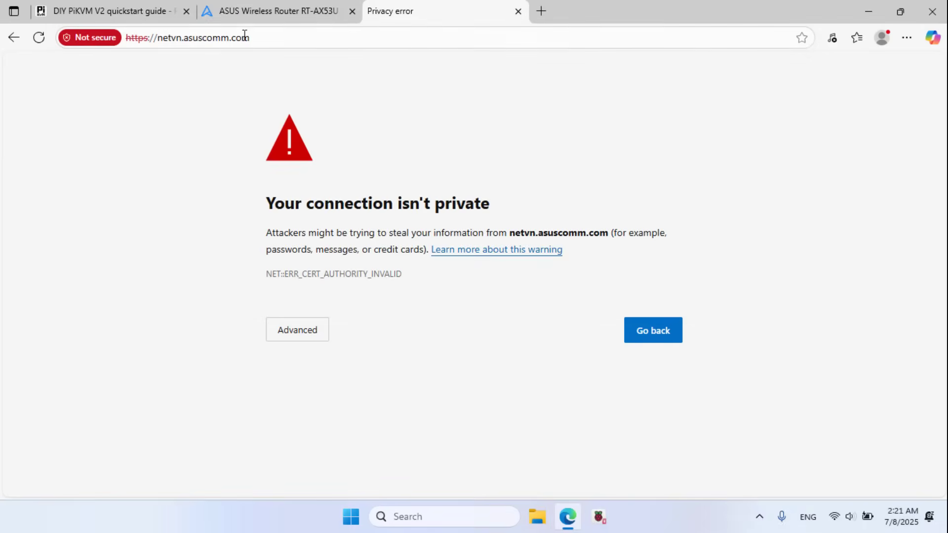
pyautogui.click(291, 330)
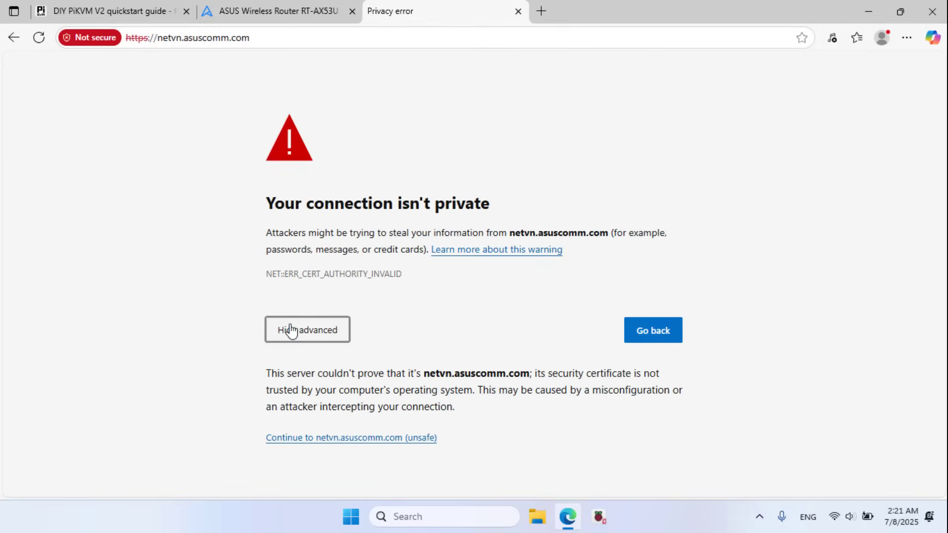
pyautogui.click(321, 437)
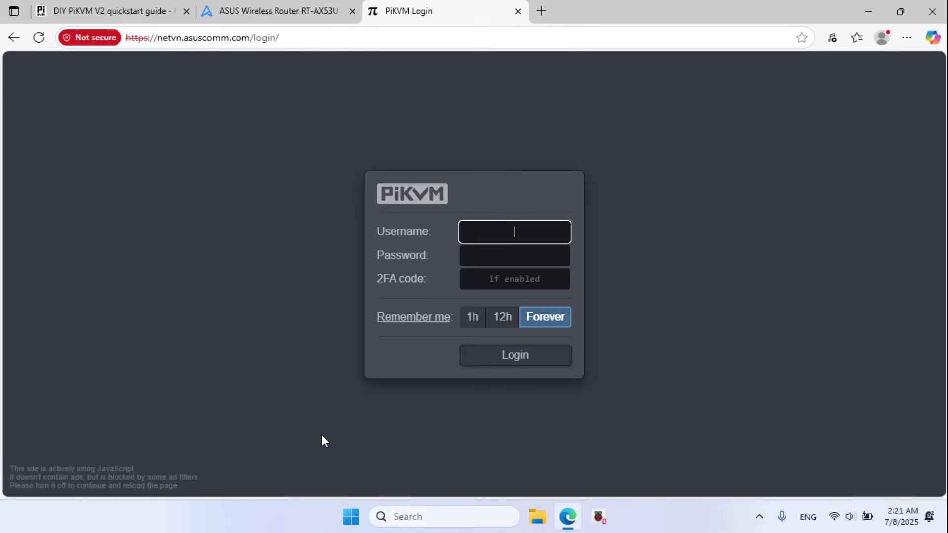
# Step: Log in to PiKVM with the admin username and the account password, checking the password first
pyautogui.write('admin')
pyautogui.press('Tab')
pyautogui.write('admin')
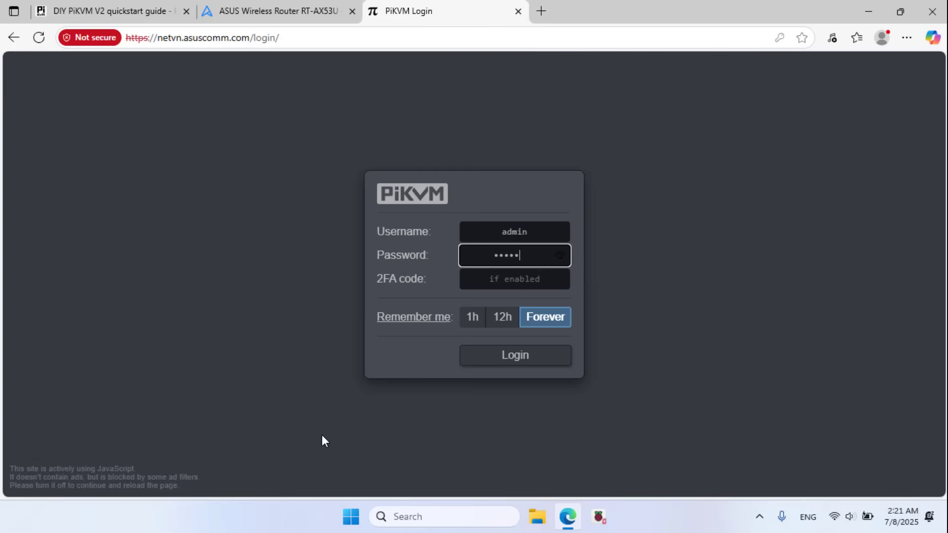
pyautogui.click(560, 262)
pyautogui.click(523, 362)
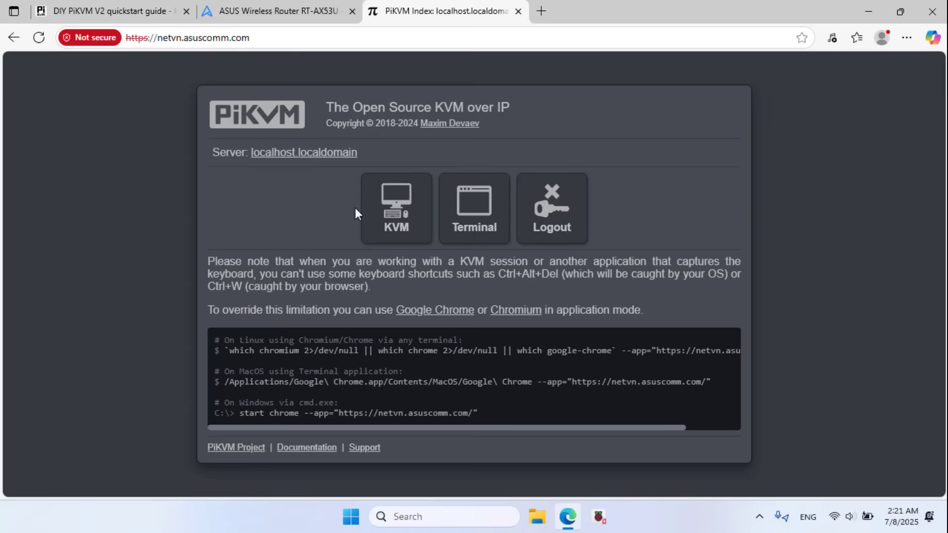